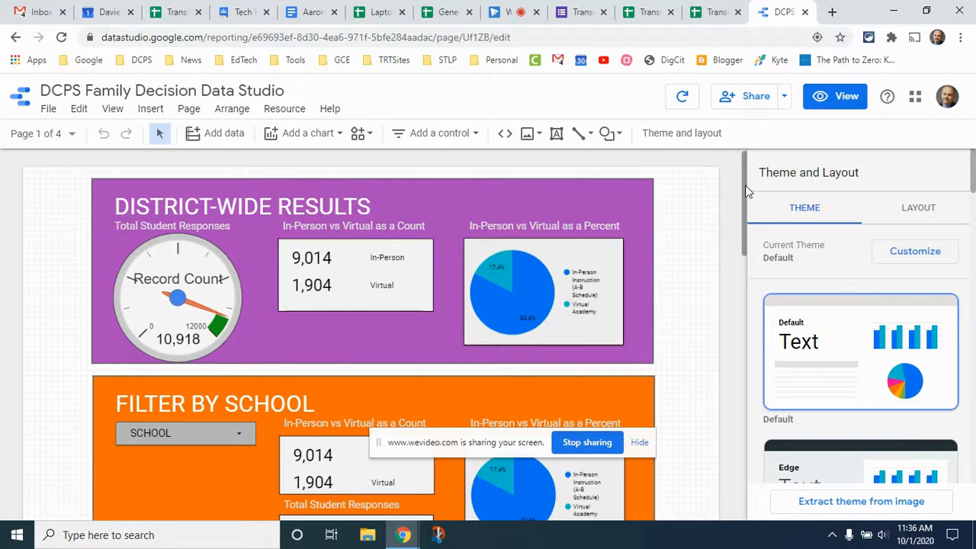
# Leave the DCPS Family Decision report for the home page and create a new blank report
pyautogui.moveTo(746, 192)
pyautogui.mouseDown()
pyautogui.moveTo(738, 371)
pyautogui.moveTo(756, 243)
pyautogui.moveTo(747, 191)
pyautogui.mouseUp()
pyautogui.click(50, 109)
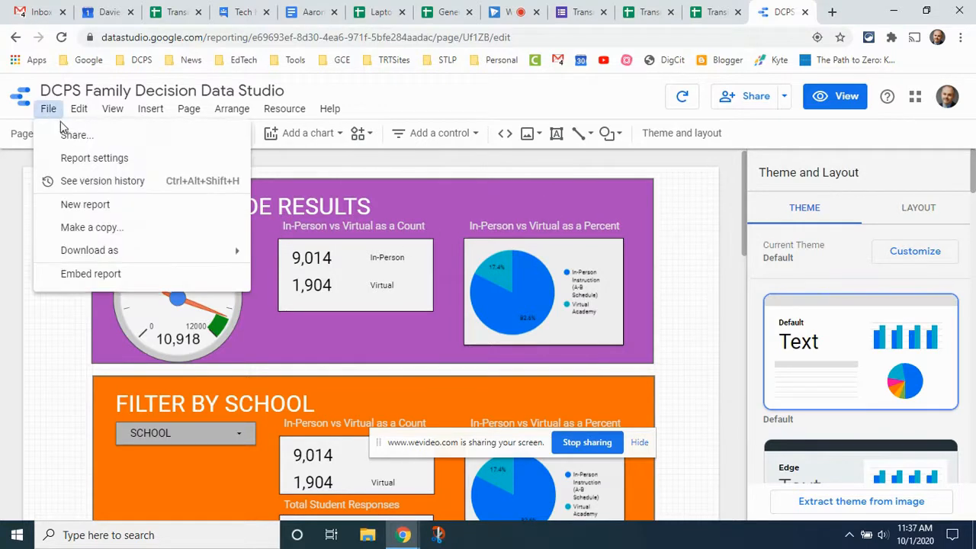
pyautogui.click(24, 100)
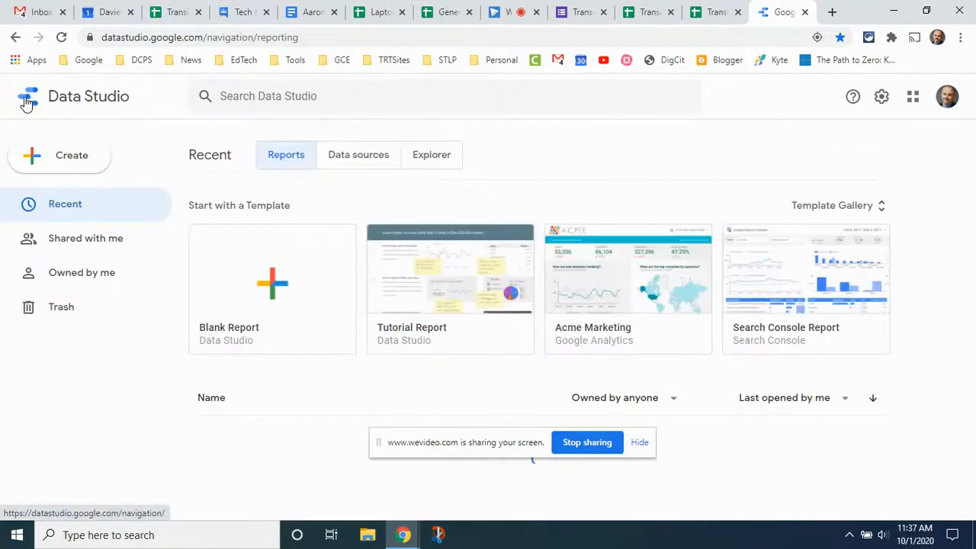
pyautogui.click(283, 282)
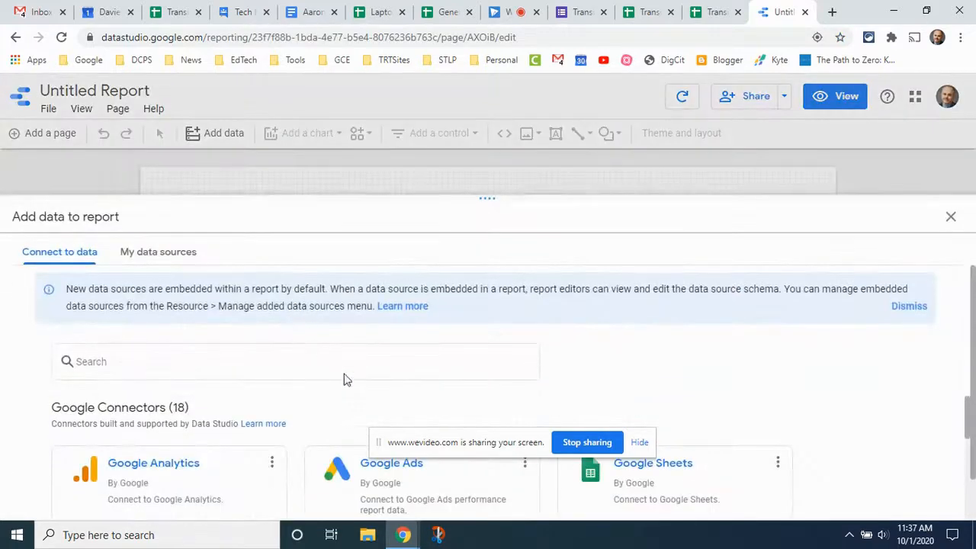
# Choose the Google Sheets connector from the available Google connectors as the report's data source
pyautogui.click(377, 439)
pyautogui.moveTo(479, 444); pyautogui.dragTo(725, 372)
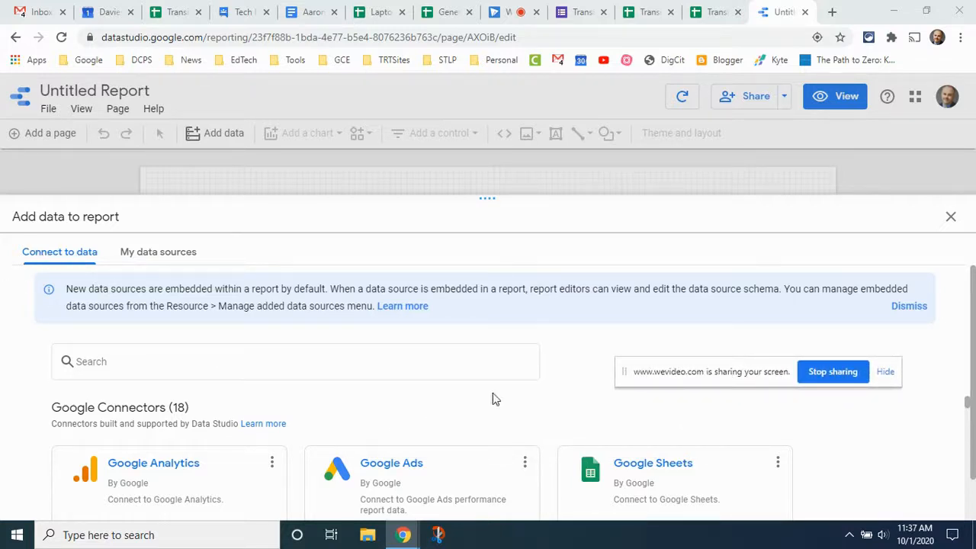
pyautogui.scroll(-5, 529, 405)
pyautogui.scroll(-3, 539, 436)
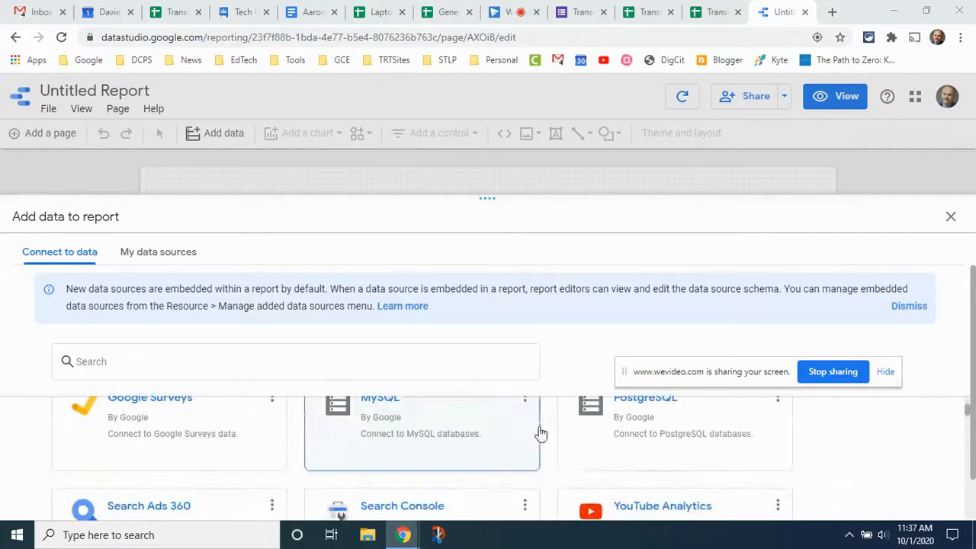
pyautogui.scroll(2, 540, 438)
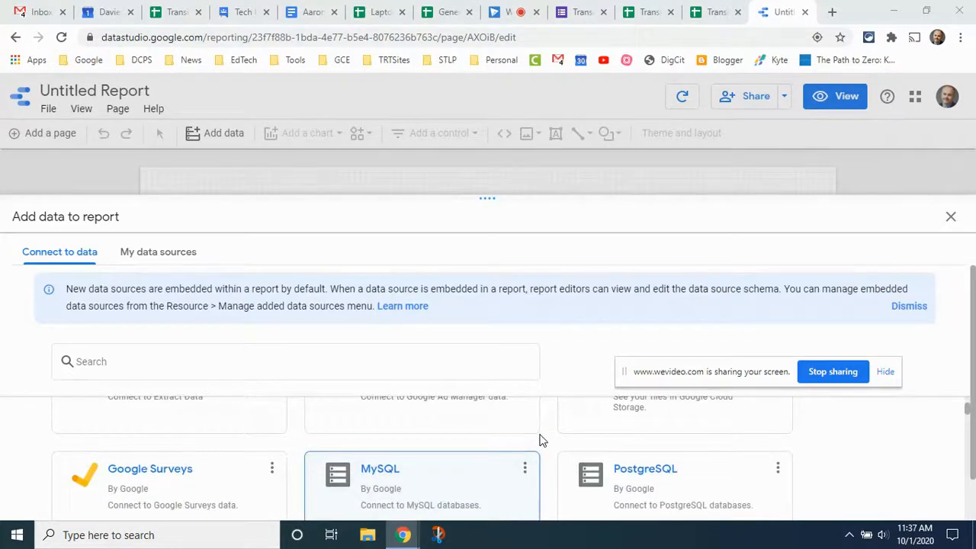
pyautogui.scroll(5, 539, 441)
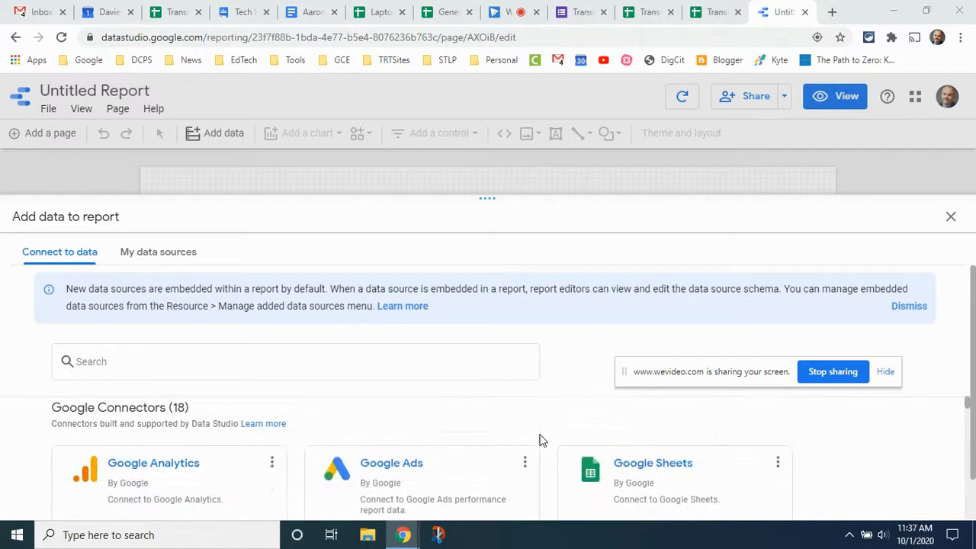
pyautogui.click(665, 474)
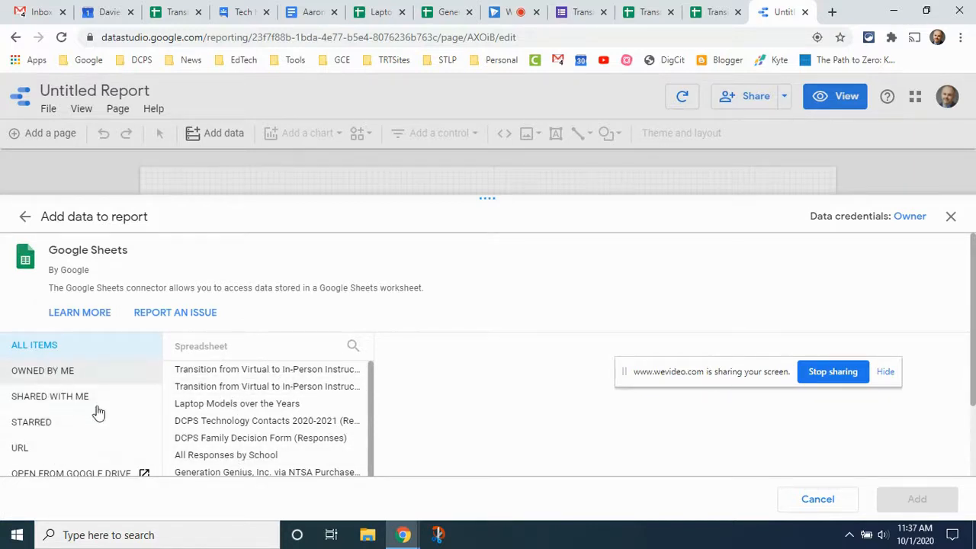
# Add the IMPORTRANGE worksheet of the "Transition from Virtual to In-Person Instruction By School" spreadsheet to the report, using range A1:H
pyautogui.click(276, 373)
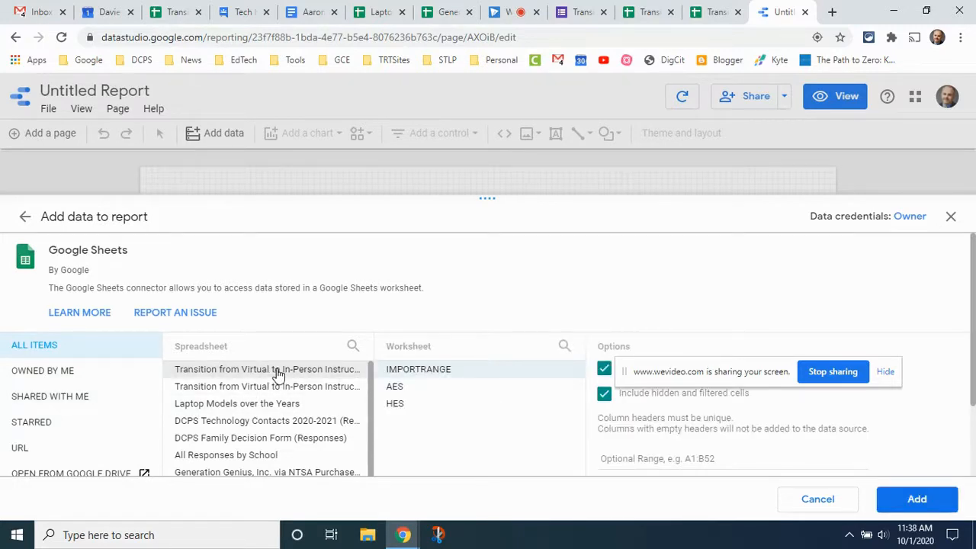
pyautogui.click(276, 390)
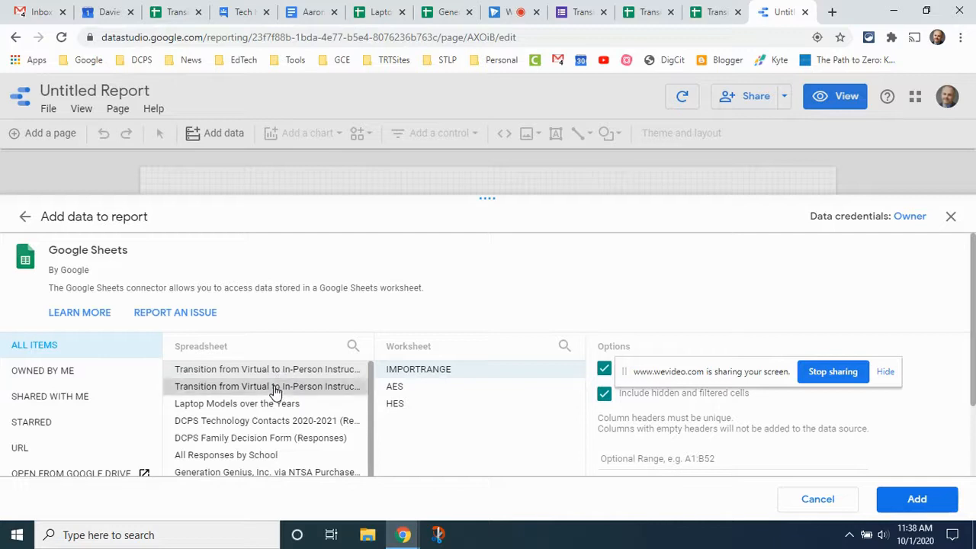
pyautogui.click(327, 374)
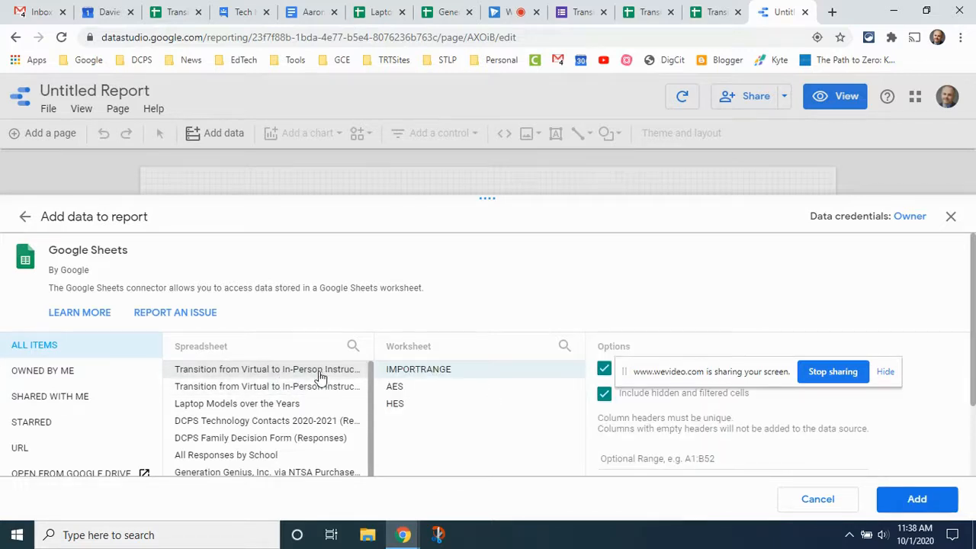
pyautogui.click(429, 370)
pyautogui.moveTo(667, 379); pyautogui.dragTo(686, 284)
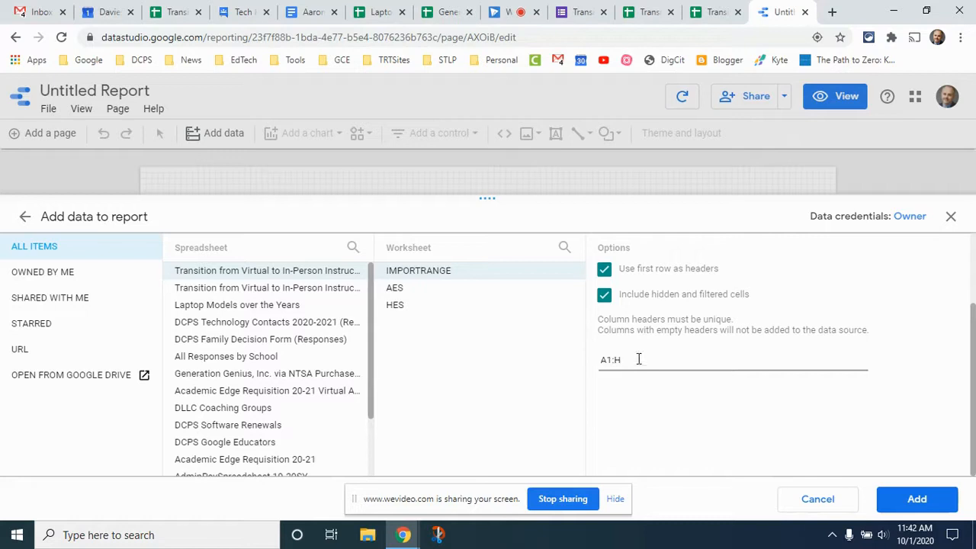
pyautogui.click(887, 499)
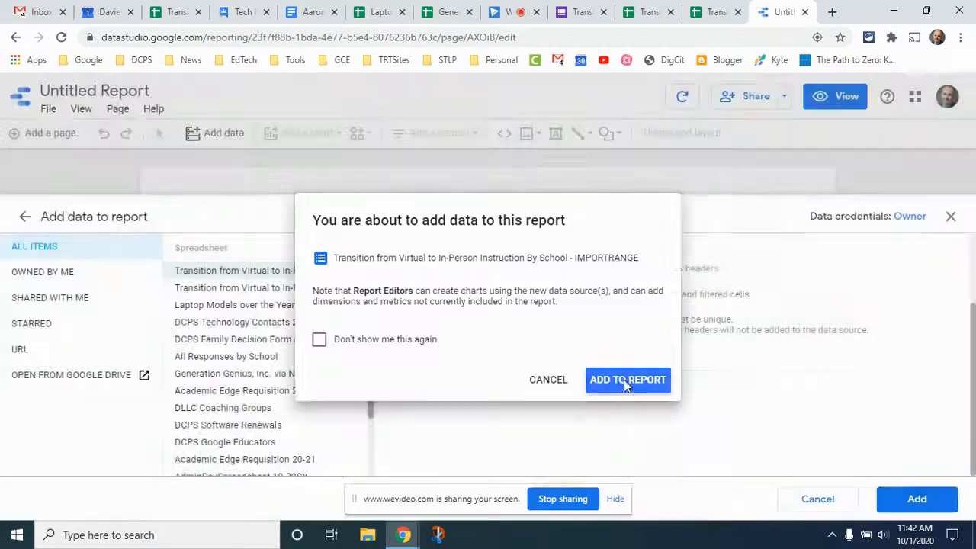
pyautogui.click(627, 380)
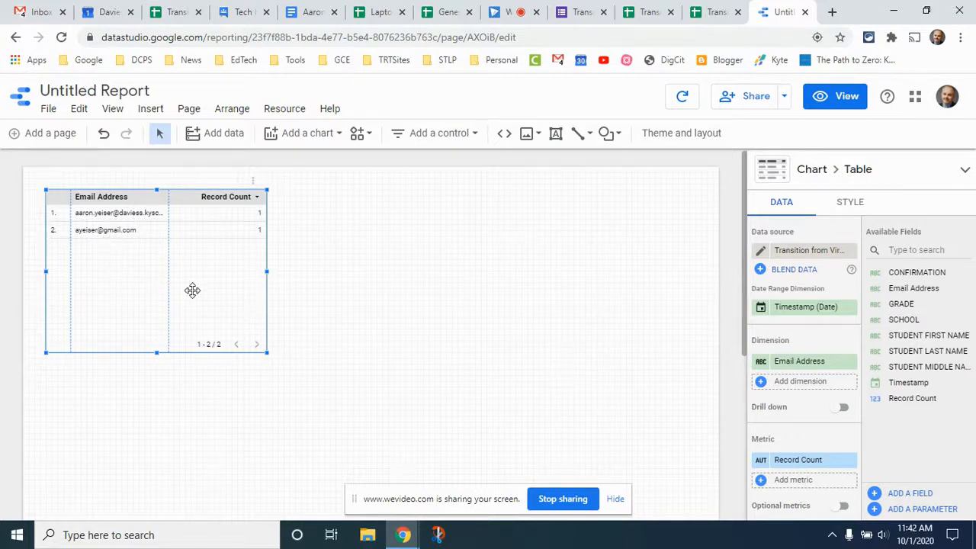
# Move the Email Address table down the page and draw a large rectangle spanning most of the page width above it
pyautogui.moveTo(147, 261); pyautogui.dragTo(218, 406)
pyautogui.moveTo(261, 372); pyautogui.dragTo(272, 474)
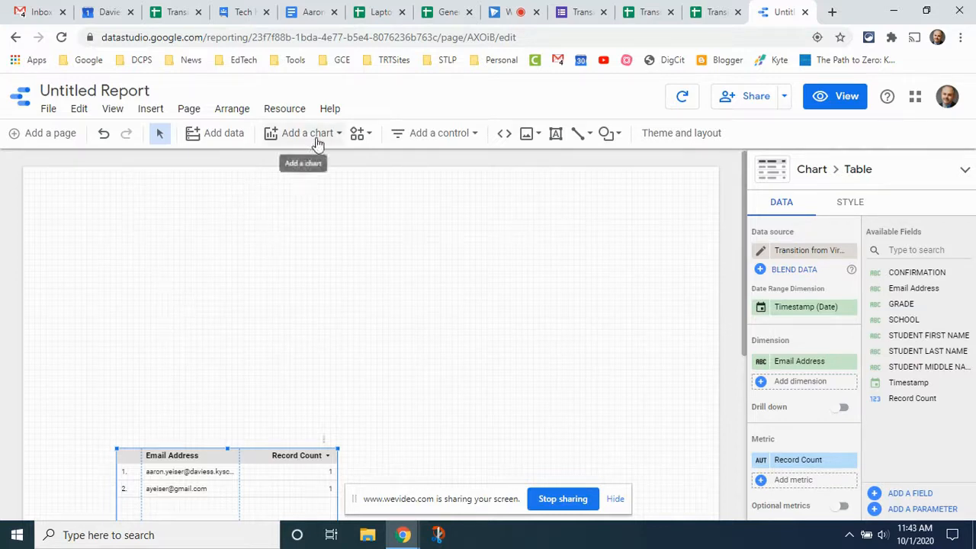
pyautogui.click(610, 134)
pyautogui.click(640, 171)
pyautogui.moveTo(58, 193); pyautogui.dragTo(693, 443)
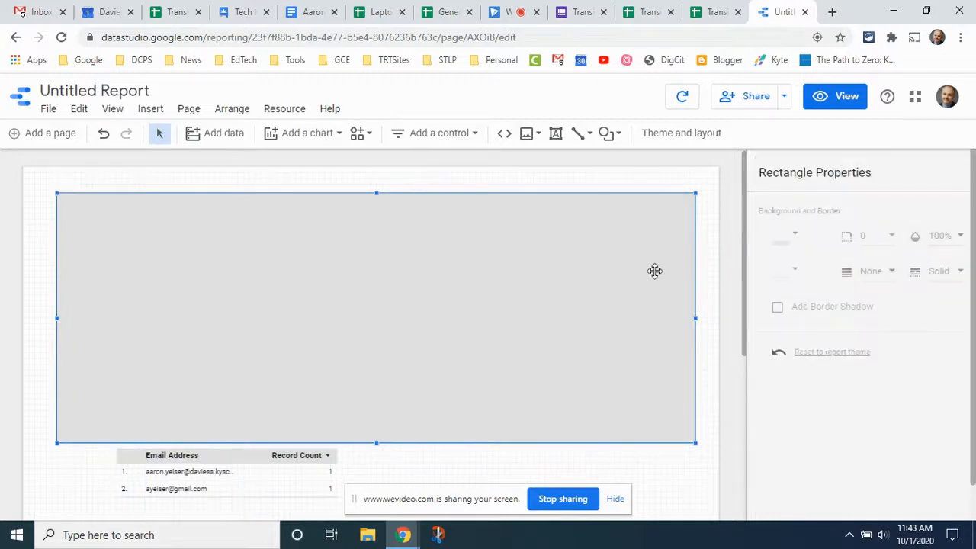
# Fill the rectangle with the pink theme colour and nudge it slightly up and to the left
pyautogui.click(789, 237)
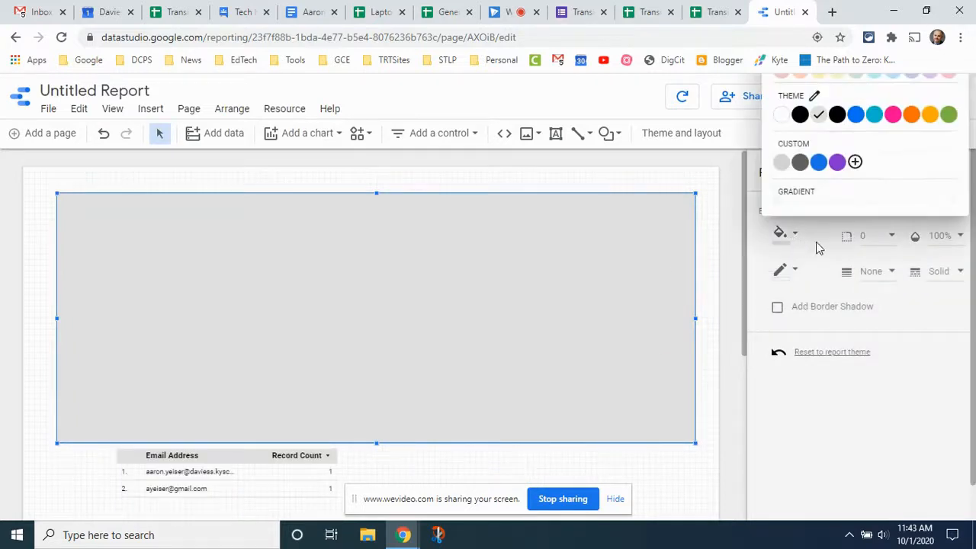
pyautogui.click(892, 115)
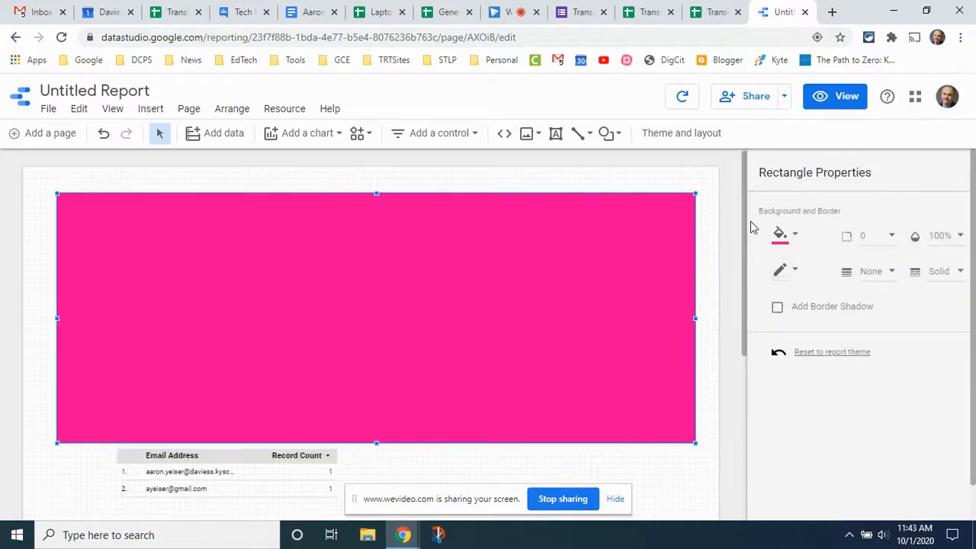
pyautogui.moveTo(606, 270); pyautogui.dragTo(601, 267)
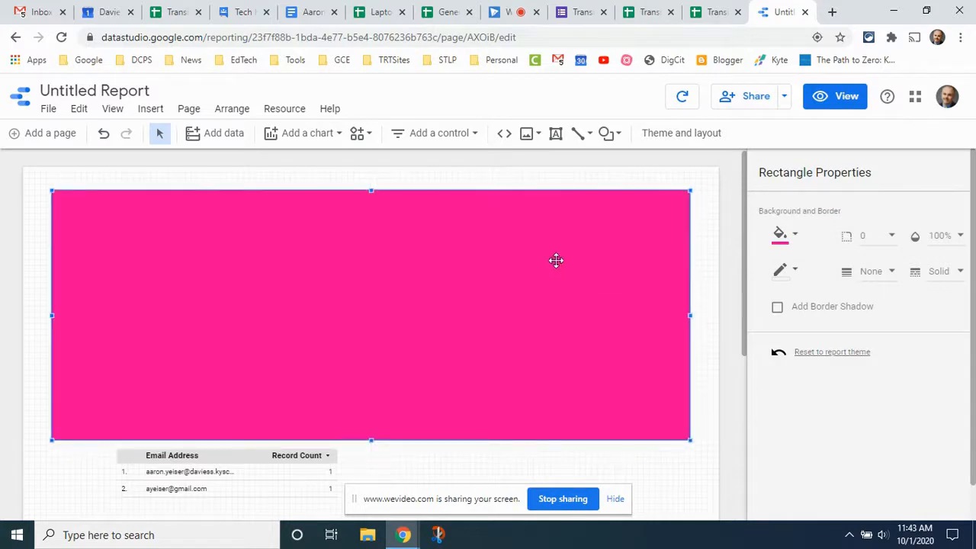
pyautogui.click(709, 191)
# Add a text box reading TOTAL RESPONSES in the pink rectangle's upper-left area and set its font size to 20px
pyautogui.click(556, 133)
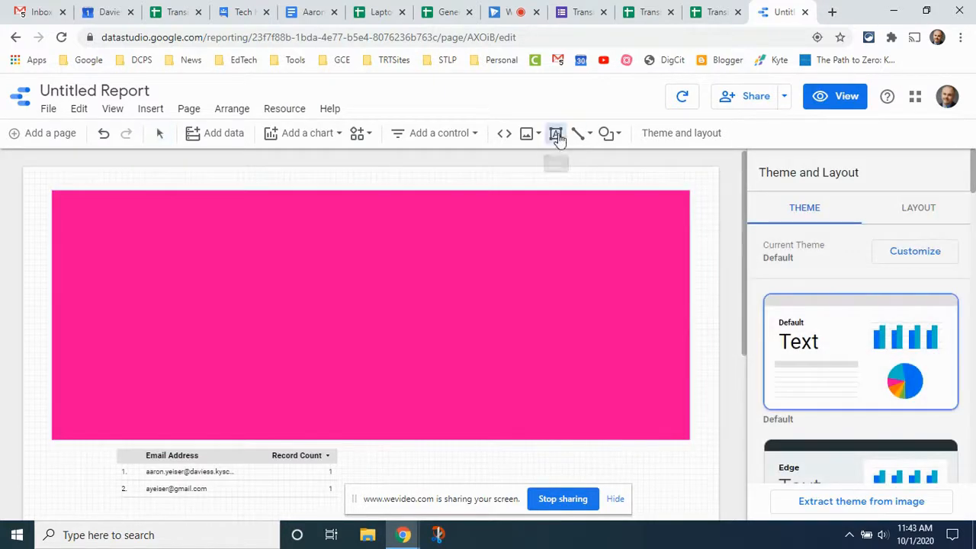
pyautogui.moveTo(82, 217); pyautogui.dragTo(321, 252)
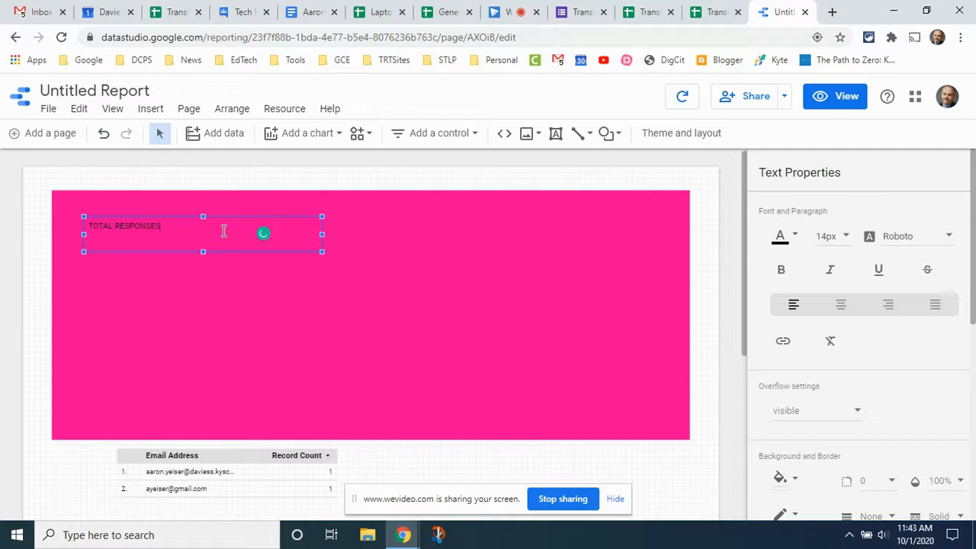
pyautogui.tripleClick(128, 227)
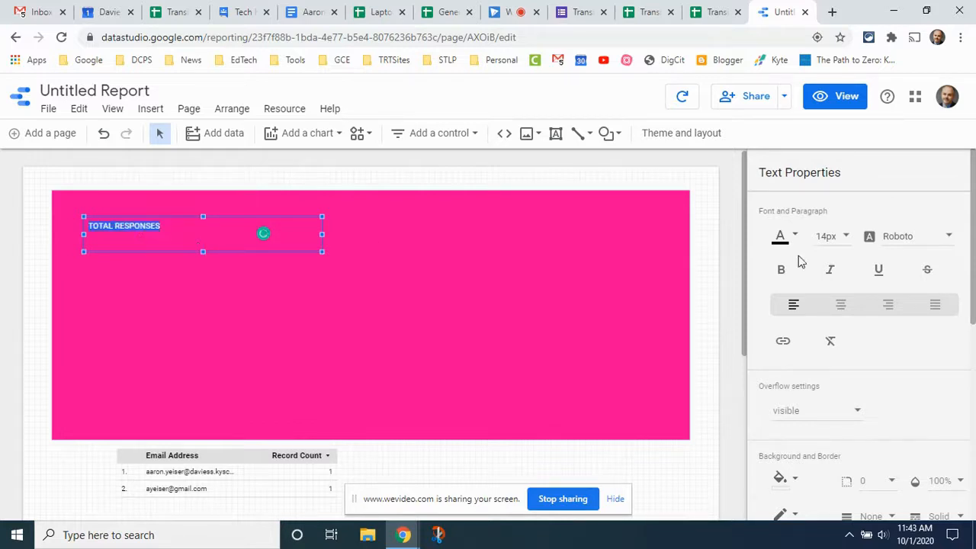
pyautogui.click(839, 240)
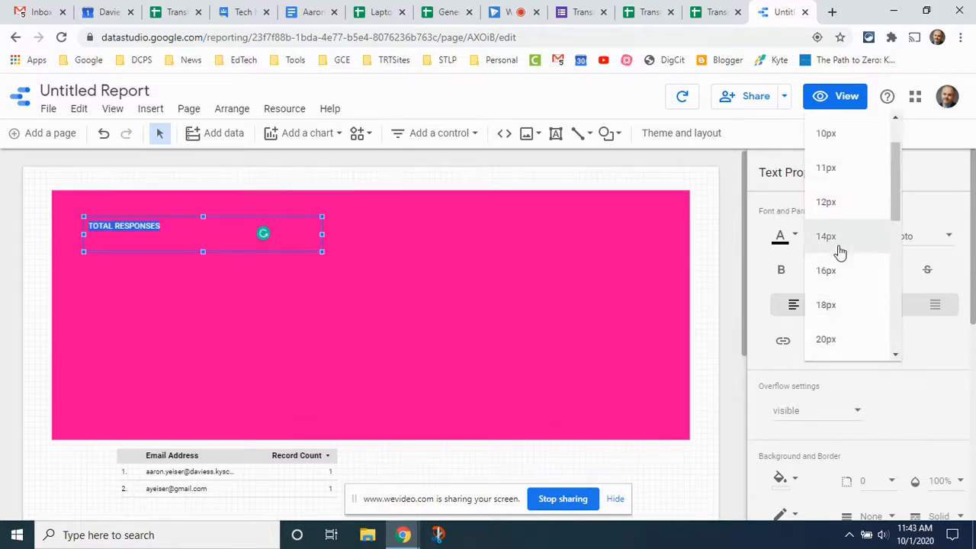
pyautogui.click(865, 340)
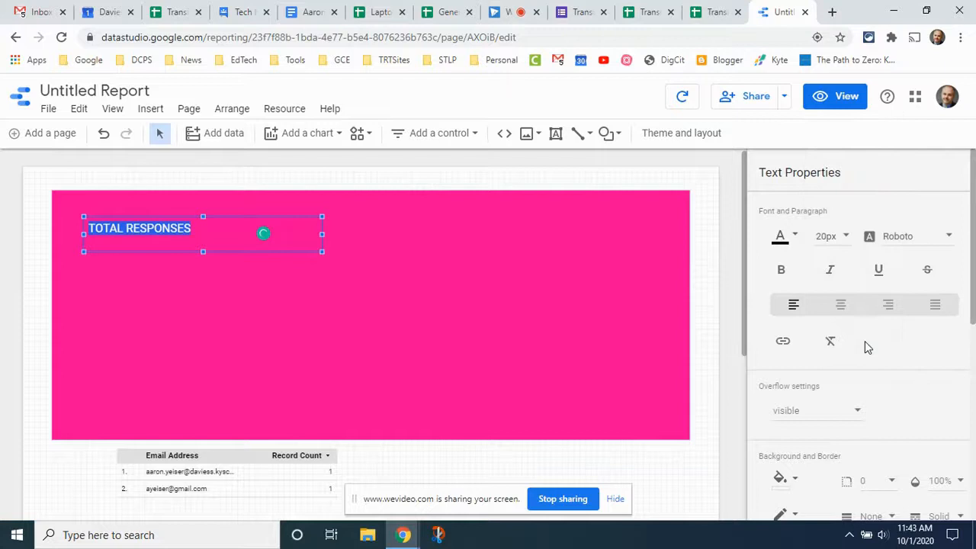
pyautogui.click(354, 279)
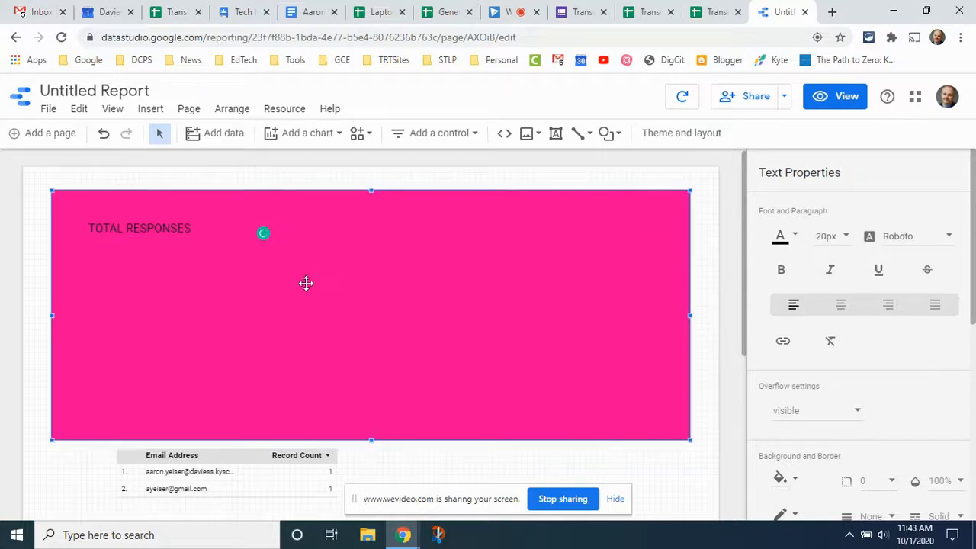
pyautogui.click(44, 210)
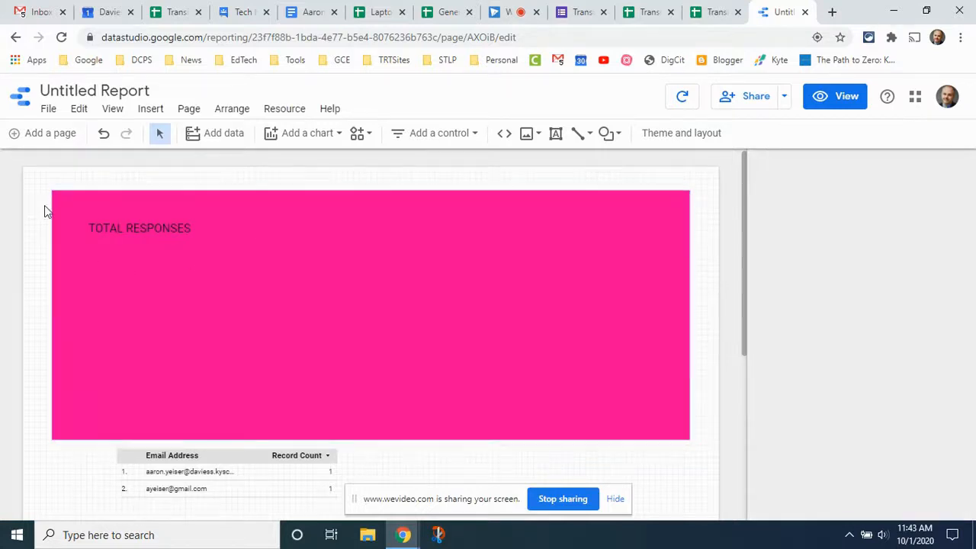
# Insert the Gauge community visualization in the pink rectangle, directly below the TOTAL RESPONSES heading
pyautogui.click(336, 135)
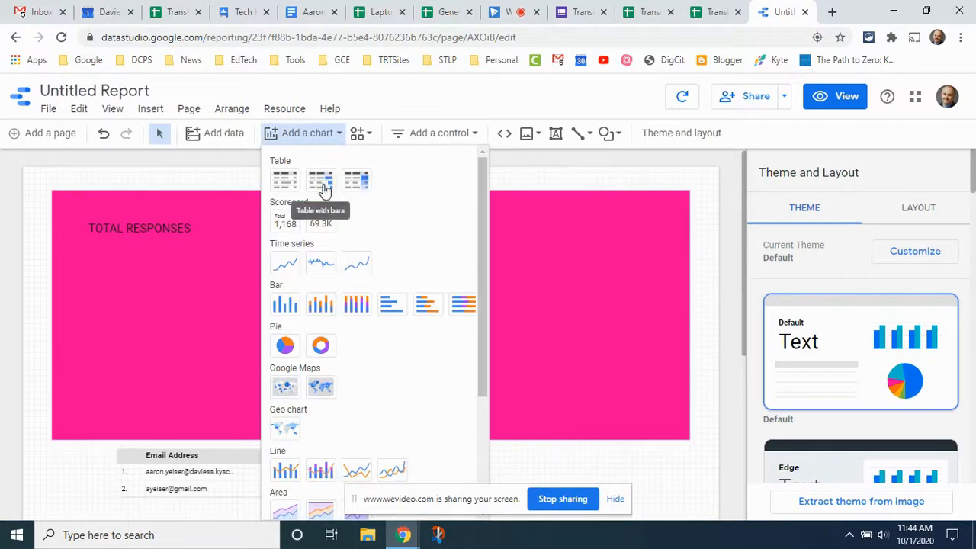
pyautogui.scroll(-2, 347, 353)
pyautogui.scroll(2, 347, 352)
pyautogui.click(370, 137)
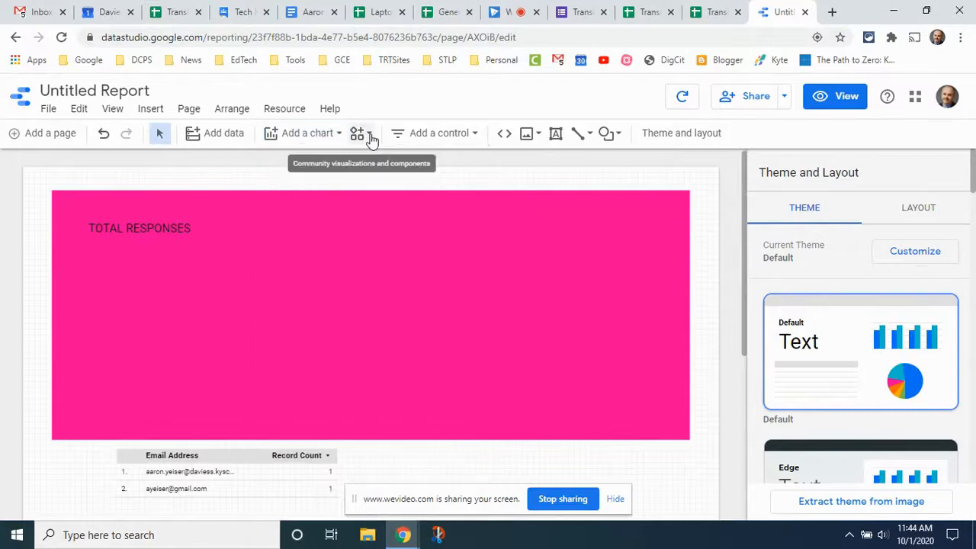
pyautogui.click(370, 138)
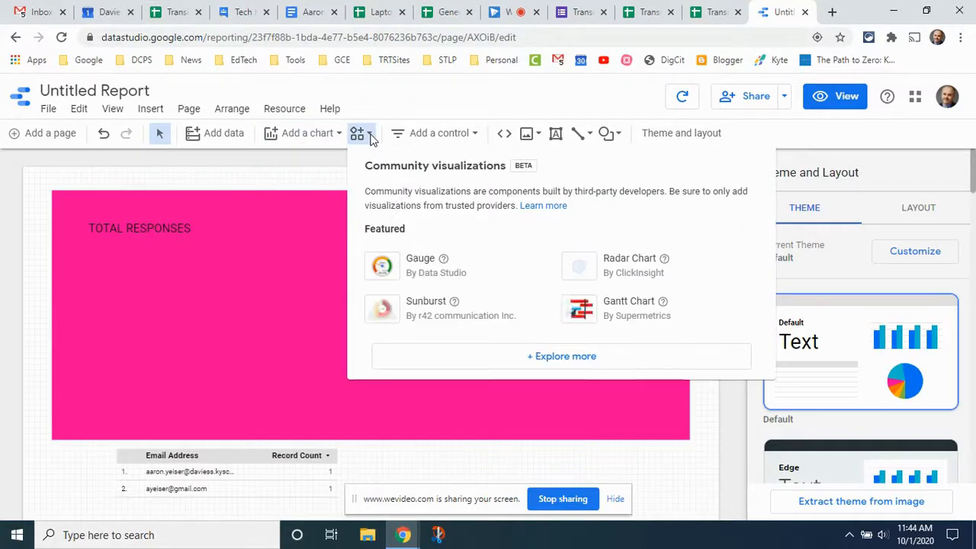
pyautogui.click(419, 259)
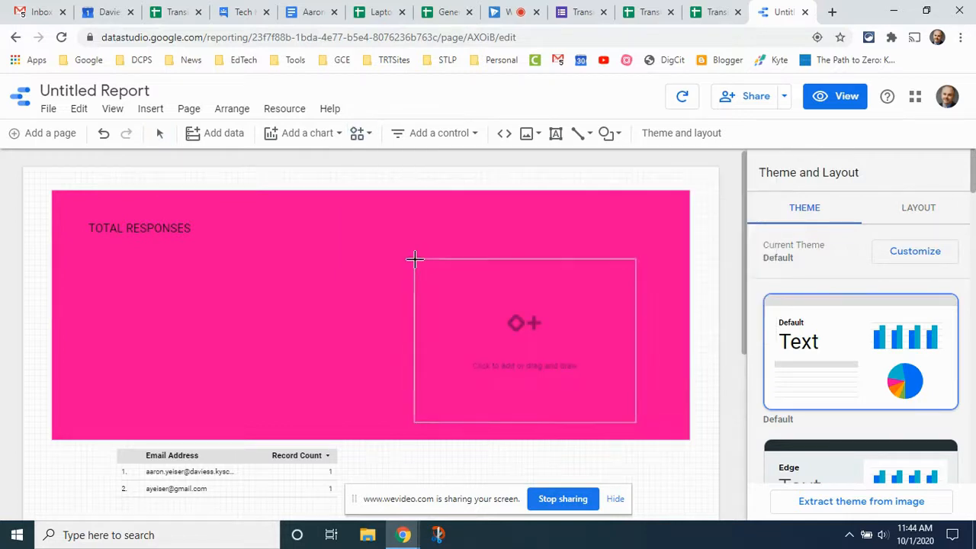
pyautogui.click(86, 250)
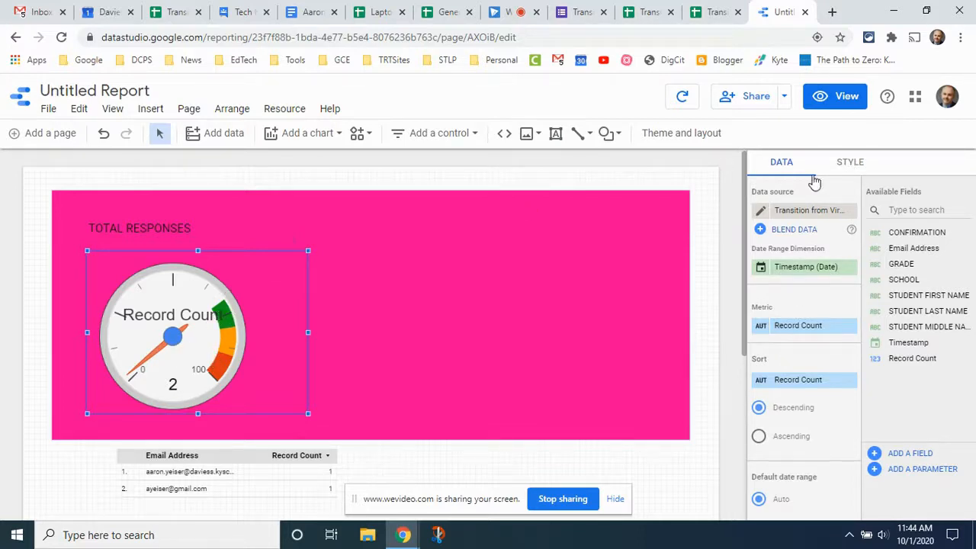
# Set the gauge's maximum value to 1320 in its style settings
pyautogui.click(848, 172)
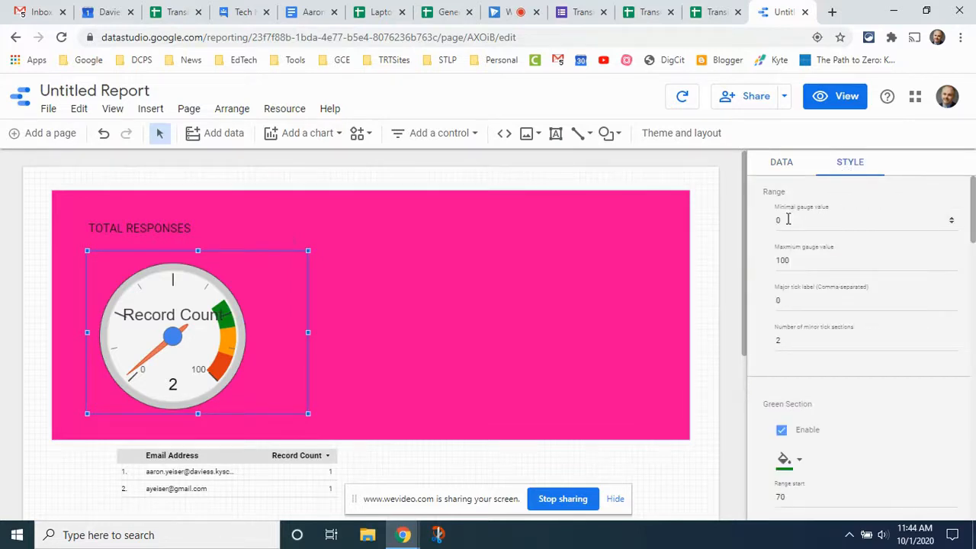
pyautogui.click(782, 261)
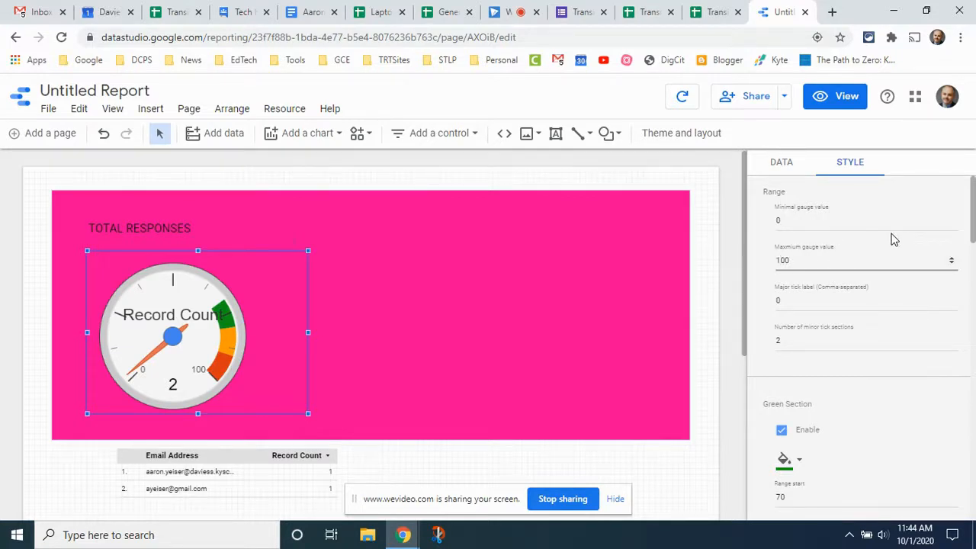
pyautogui.write('32')
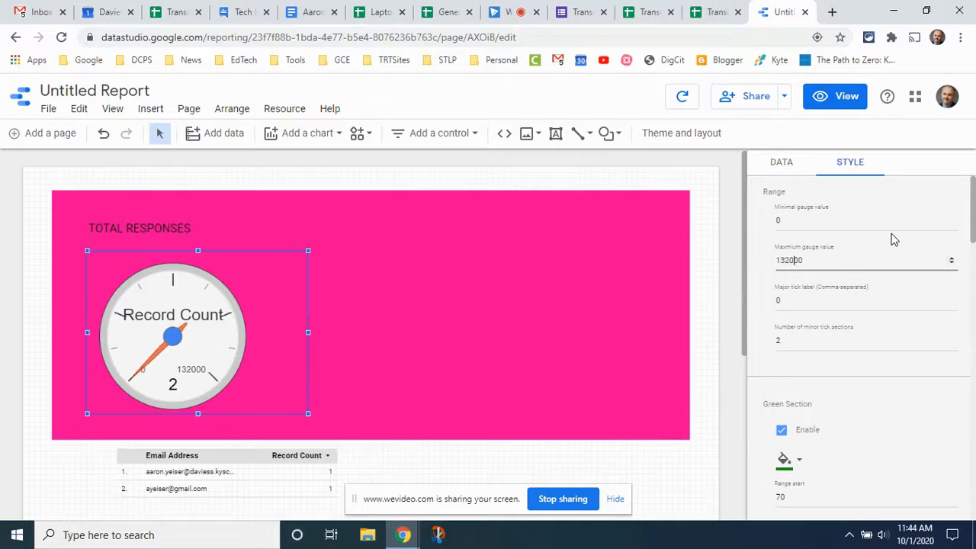
pyautogui.press('BackSpace')
pyautogui.click(802, 306)
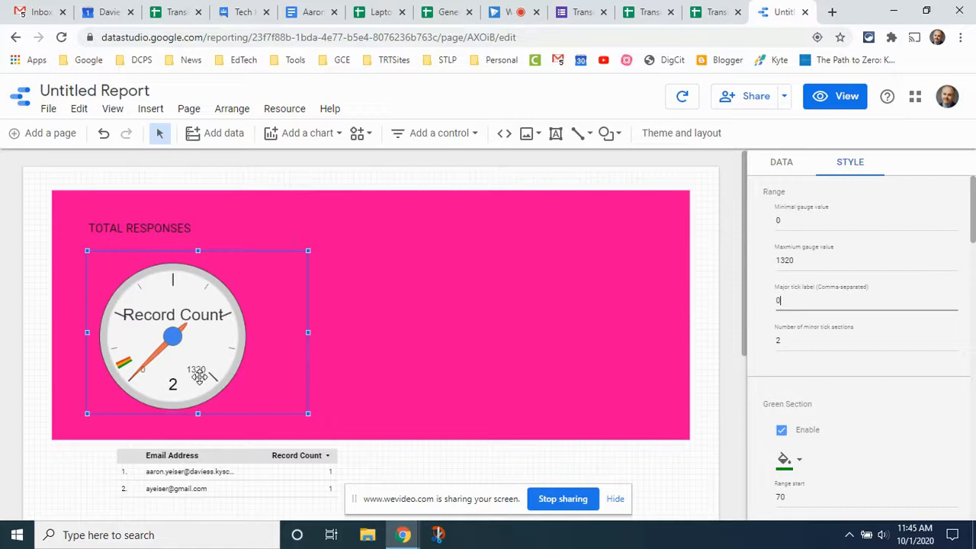
# Set the gauge's green section to start at 1250 and end at 1320
pyautogui.moveTo(972, 221); pyautogui.dragTo(974, 263)
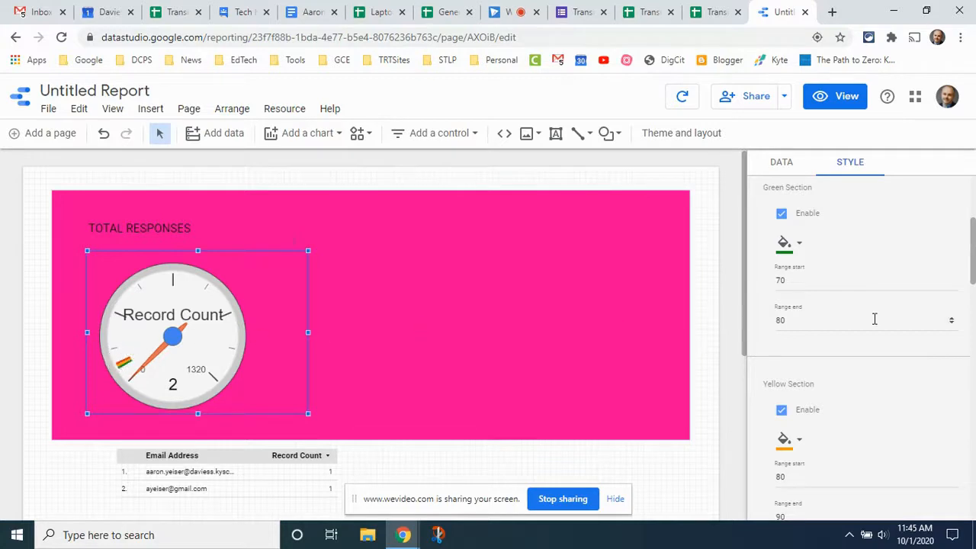
pyautogui.moveTo(974, 239); pyautogui.dragTo(974, 246)
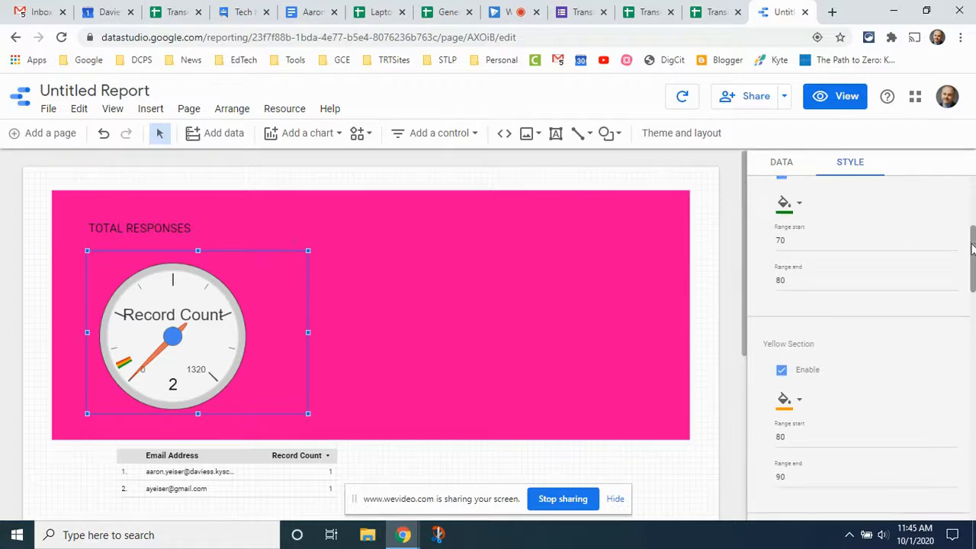
pyautogui.moveTo(797, 241); pyautogui.dragTo(770, 245)
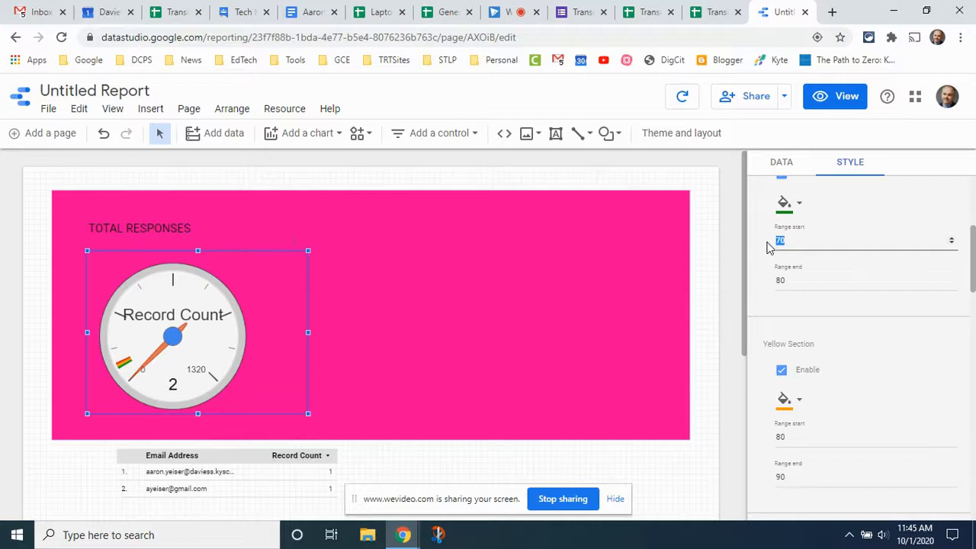
pyautogui.write('1250')
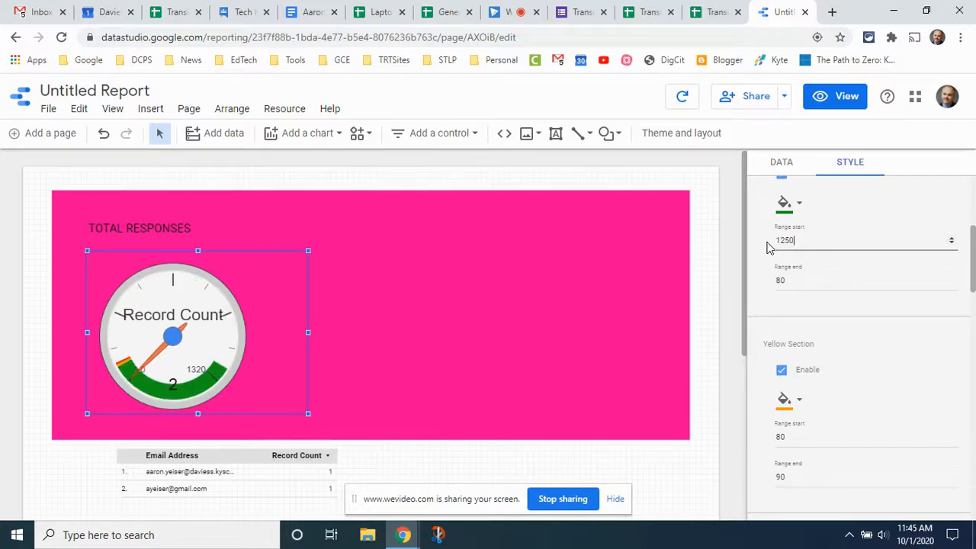
pyautogui.click(794, 282)
pyautogui.press('BackSpace')
pyautogui.press('BackSpace')
pyautogui.write('132')
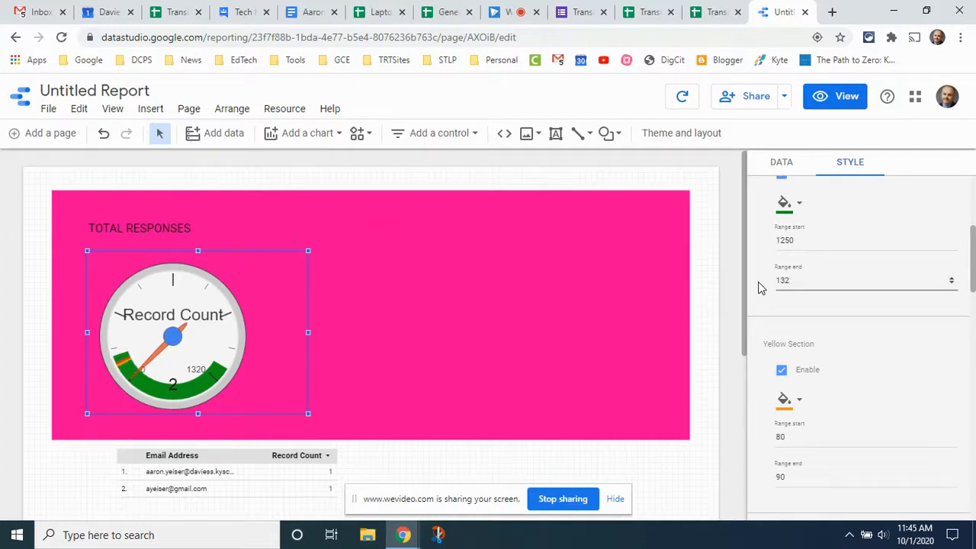
pyautogui.write('0')
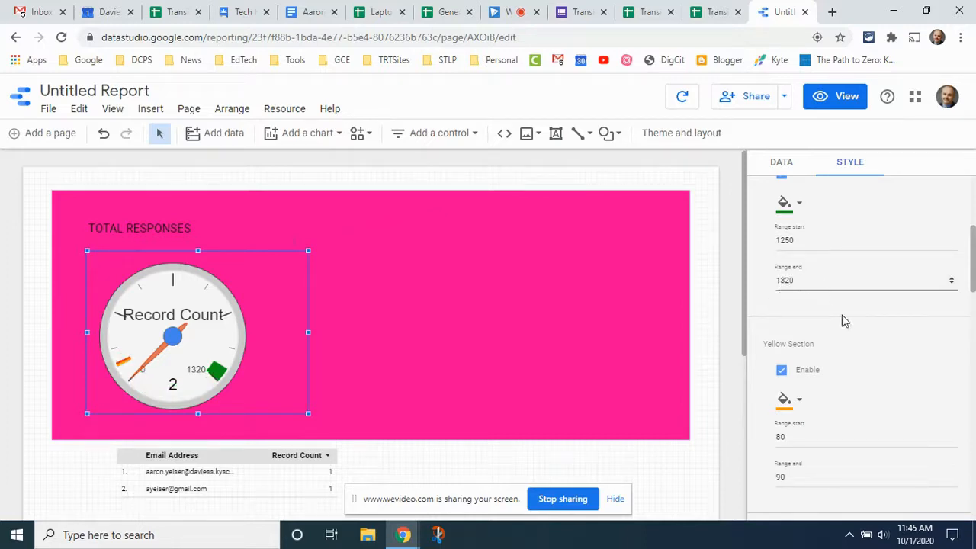
# Disable the yellow and red sections of the gauge
pyautogui.click(780, 371)
pyautogui.scroll(-2, 854, 356)
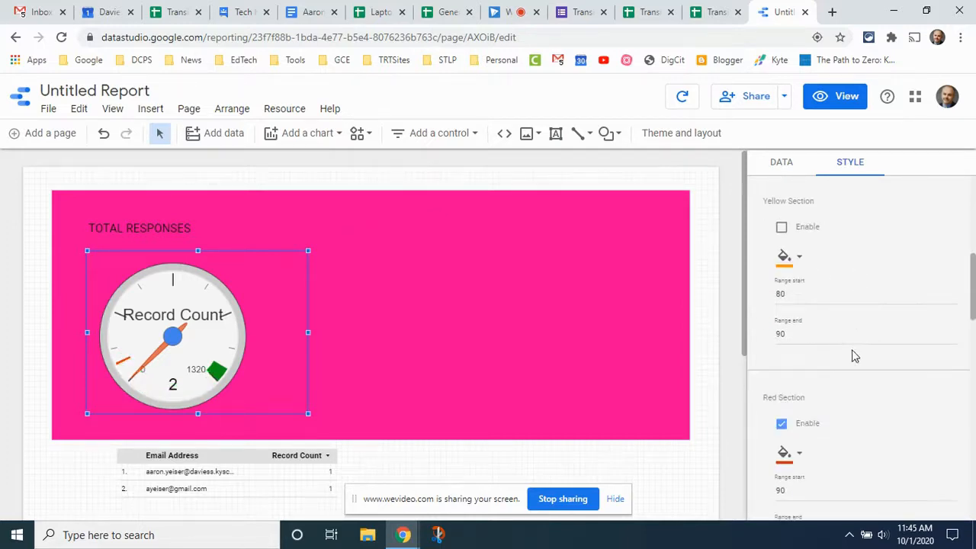
pyautogui.click(782, 424)
pyautogui.scroll(-2, 901, 333)
pyautogui.scroll(-3, 901, 333)
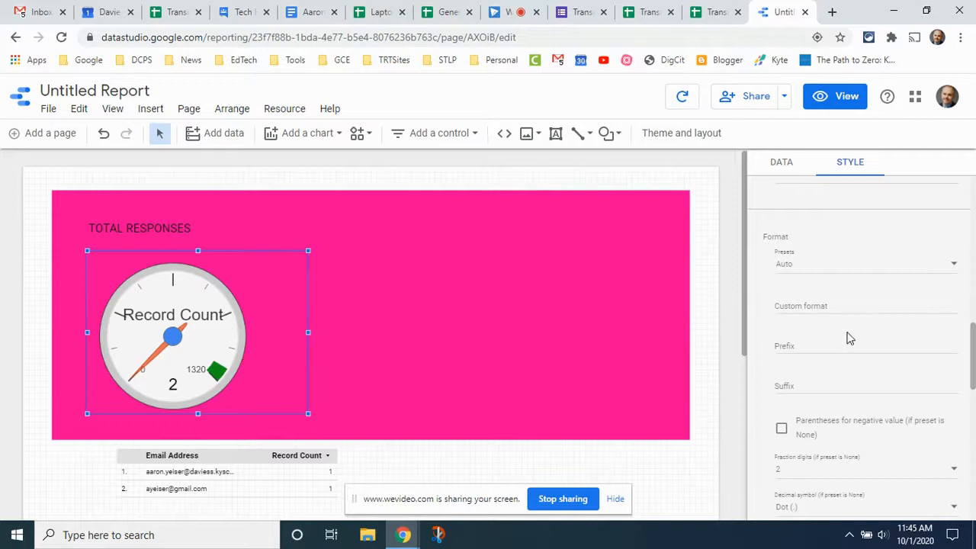
# Change the start of the gauge's green section range to 1000
pyautogui.scroll(3, 850, 339)
pyautogui.scroll(5, 853, 335)
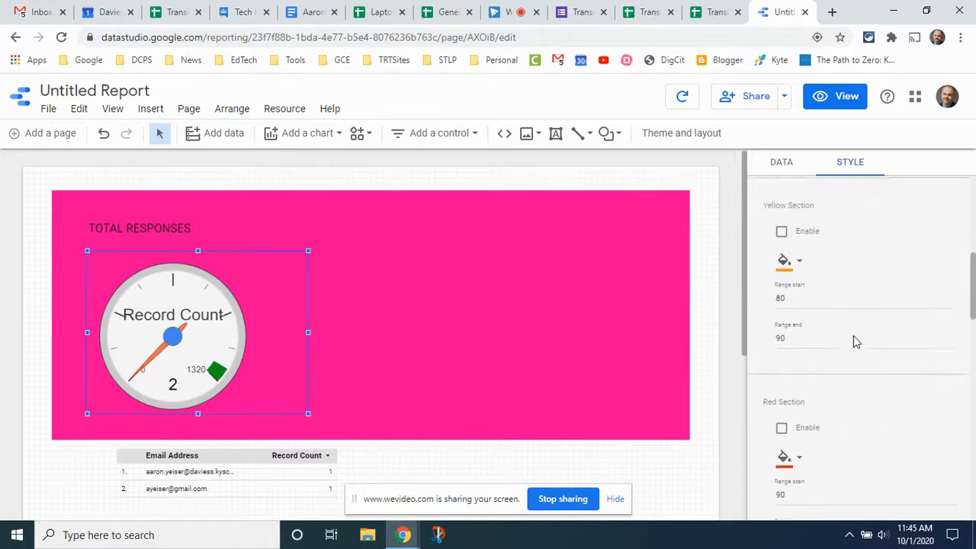
pyautogui.moveTo(795, 312); pyautogui.dragTo(783, 313)
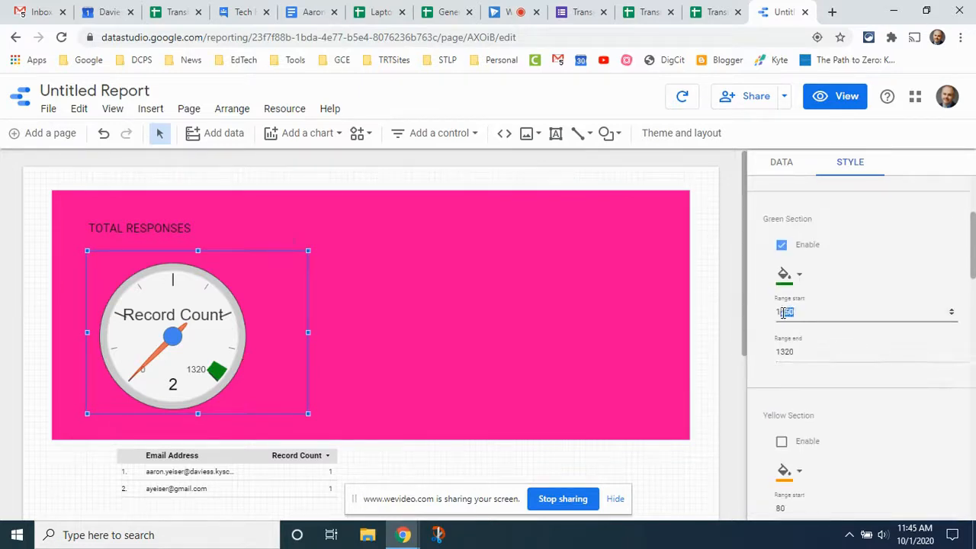
pyautogui.write('00')
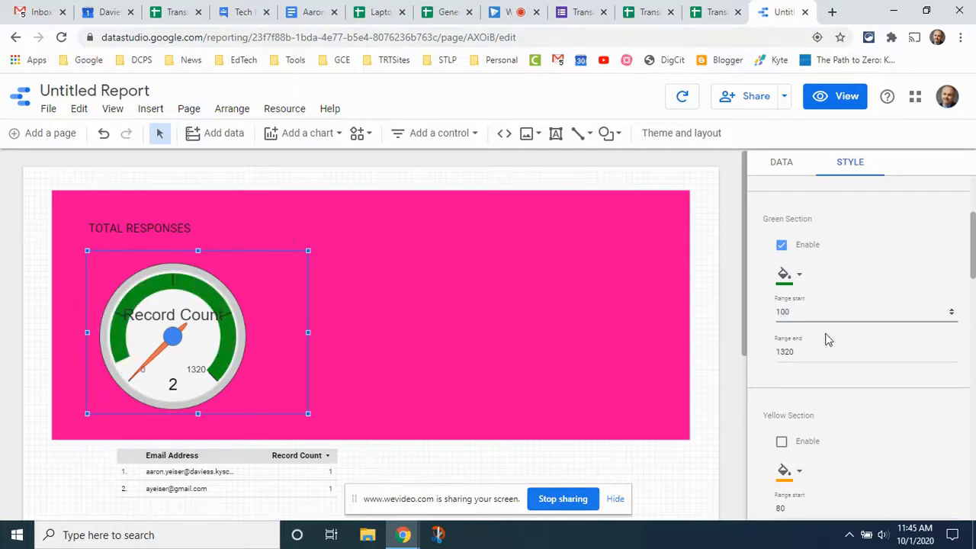
pyautogui.write('0')
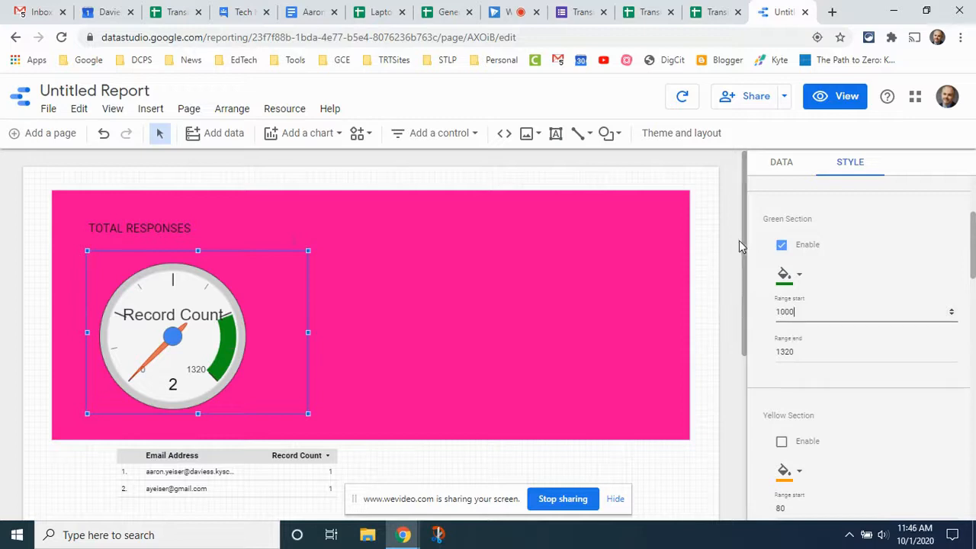
# Move the email address table so its left edge lines up with the pink rectangle, just below it
pyautogui.click(772, 172)
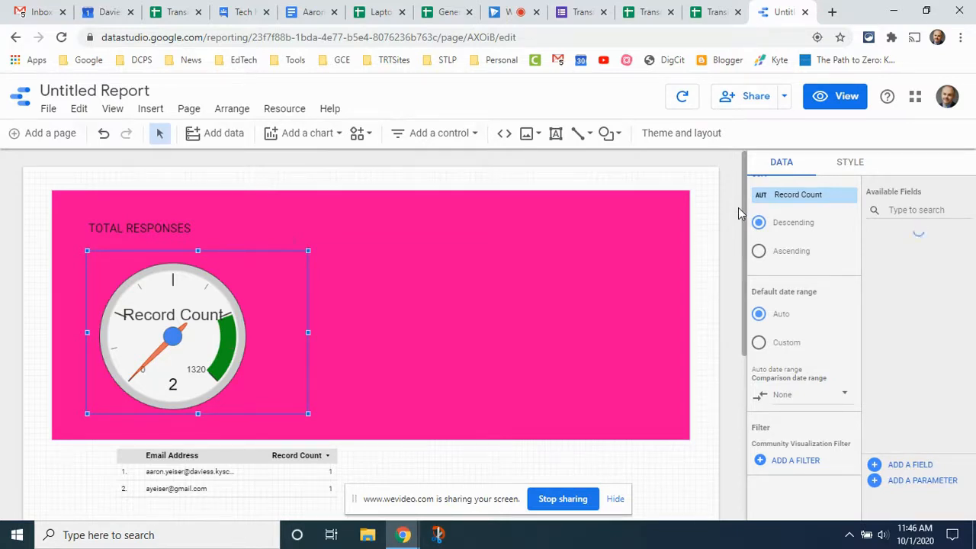
pyautogui.moveTo(743, 210); pyautogui.dragTo(738, 327)
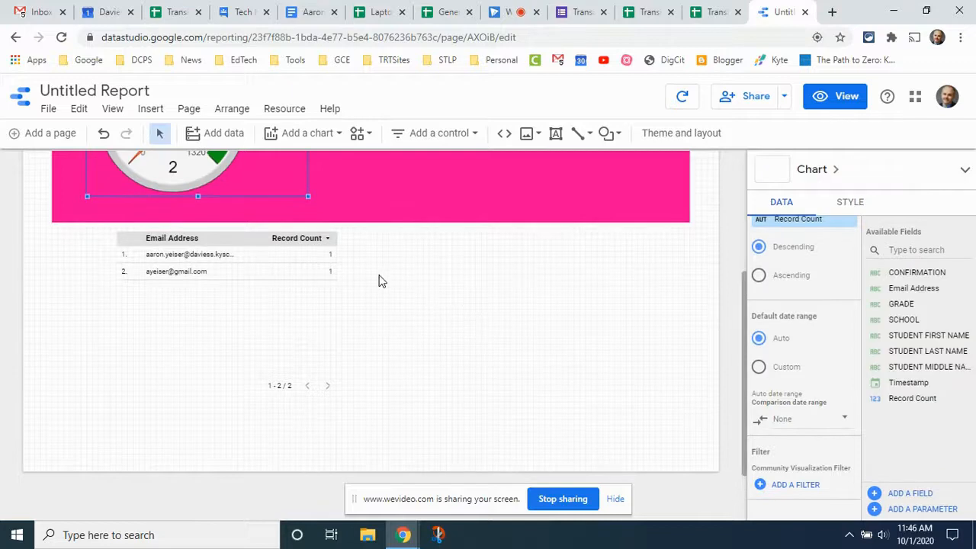
pyautogui.click(198, 258)
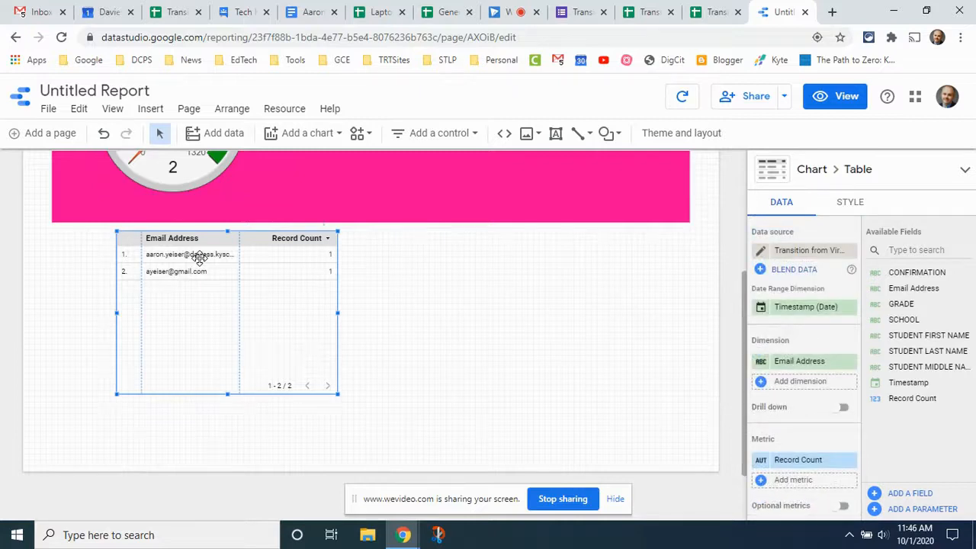
pyautogui.moveTo(249, 289); pyautogui.dragTo(192, 300)
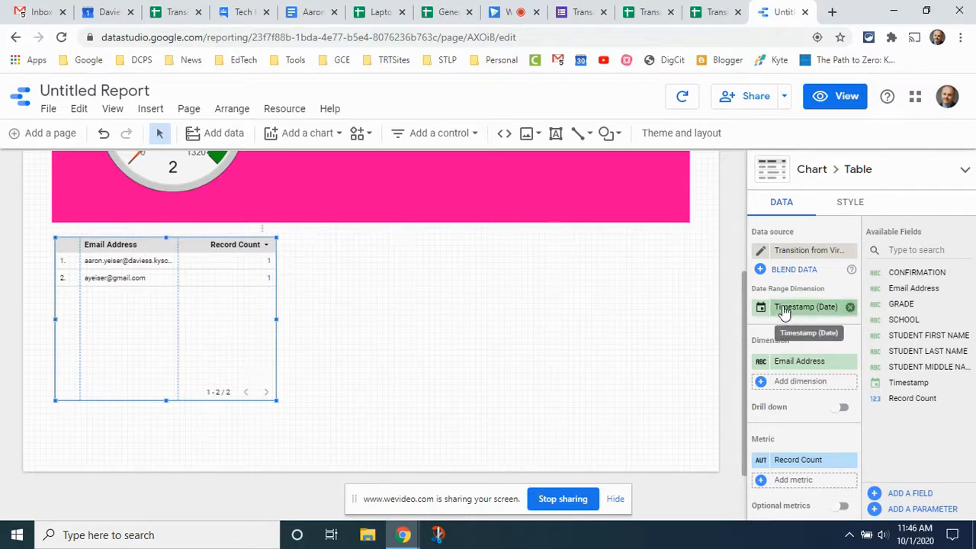
# Replace the table's Email Address dimension with SCHOOL
pyautogui.scroll(-2, 854, 288)
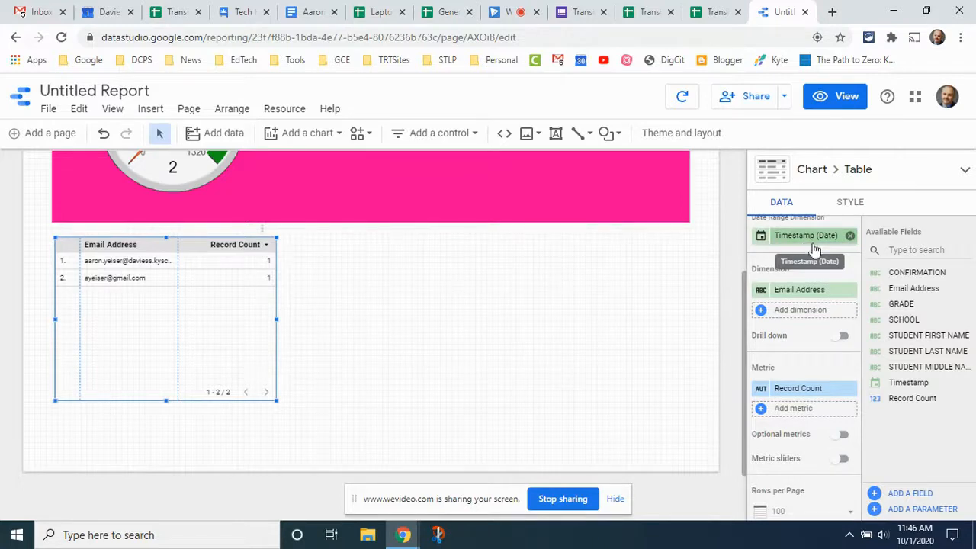
pyautogui.click(850, 293)
pyautogui.moveTo(915, 336); pyautogui.dragTo(804, 299)
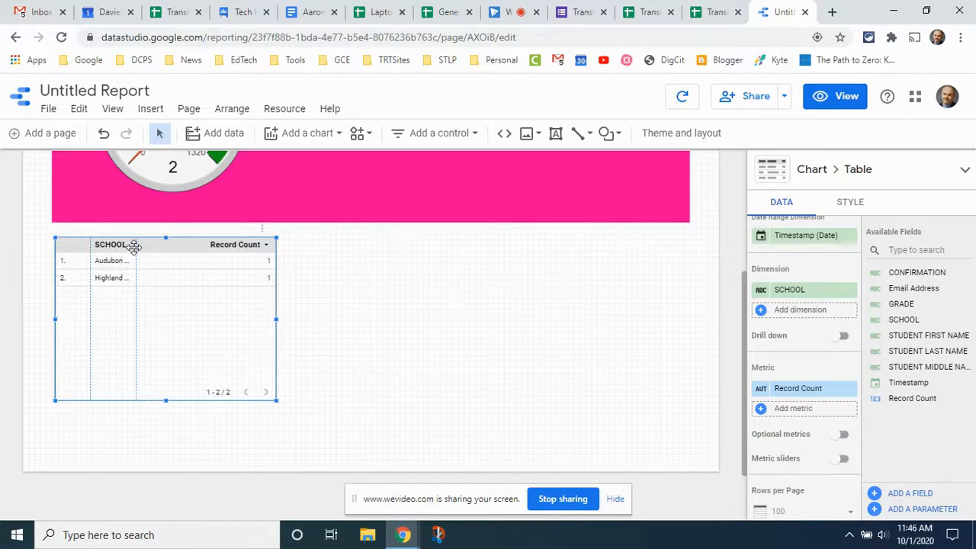
# Widen the SCHOOL column to fit the full school names and extend the table downward near the page's lower edge
pyautogui.moveTo(138, 248); pyautogui.dragTo(198, 251)
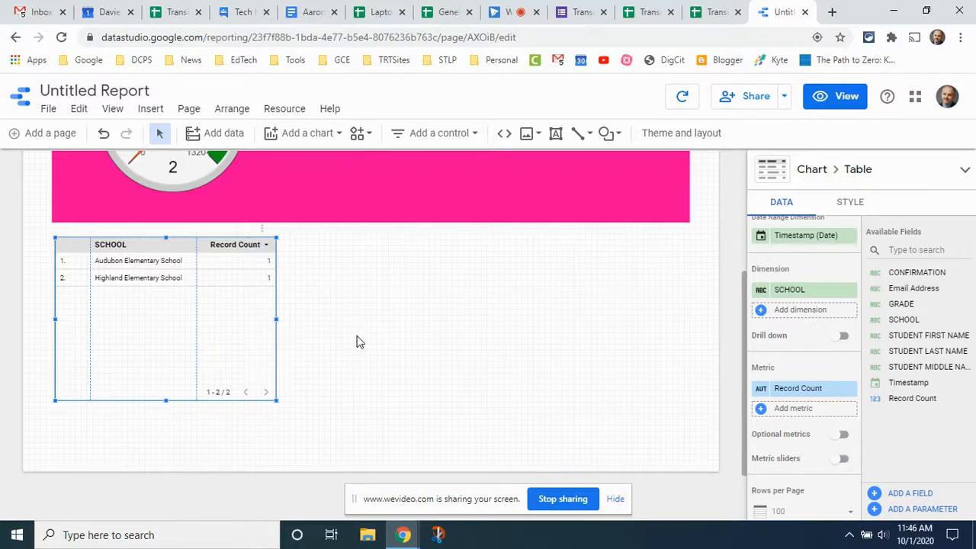
pyautogui.moveTo(165, 400); pyautogui.dragTo(166, 447)
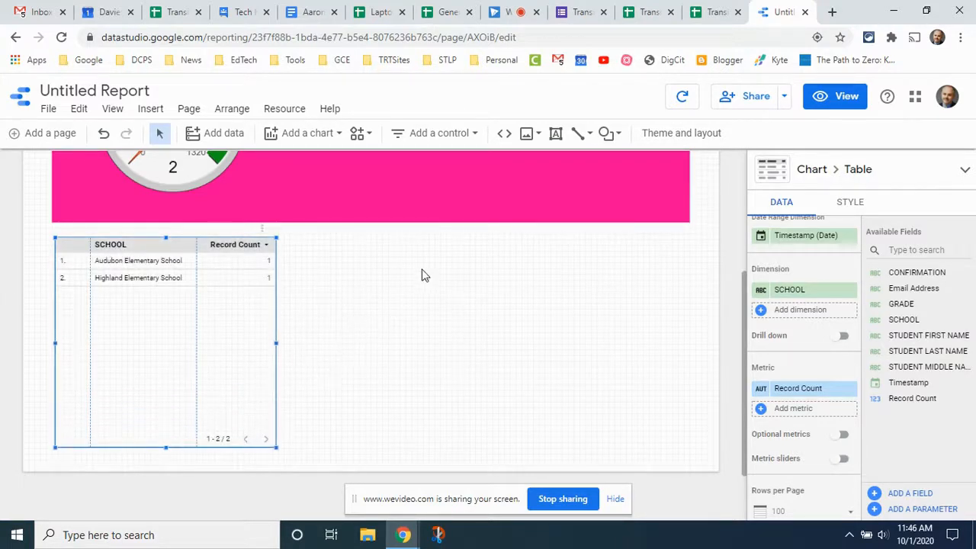
# Switch to the source Google Sheet to review its response columns and return to the Data Studio report
pyautogui.click(708, 12)
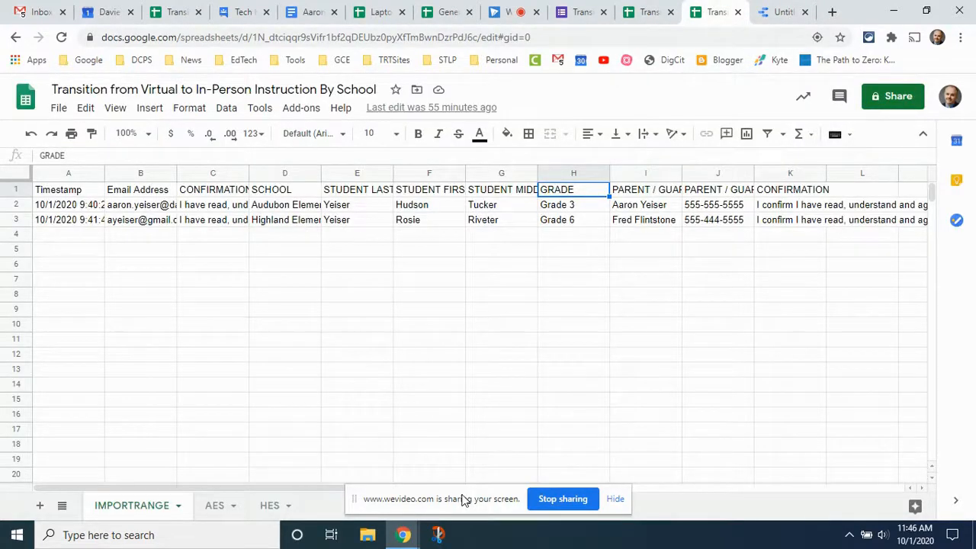
pyautogui.moveTo(461, 499); pyautogui.dragTo(521, 377)
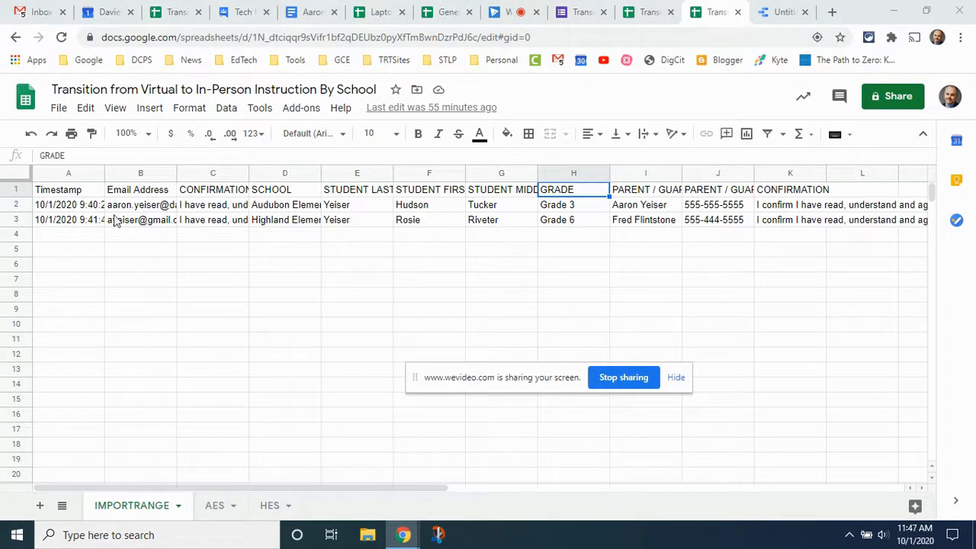
pyautogui.click(509, 12)
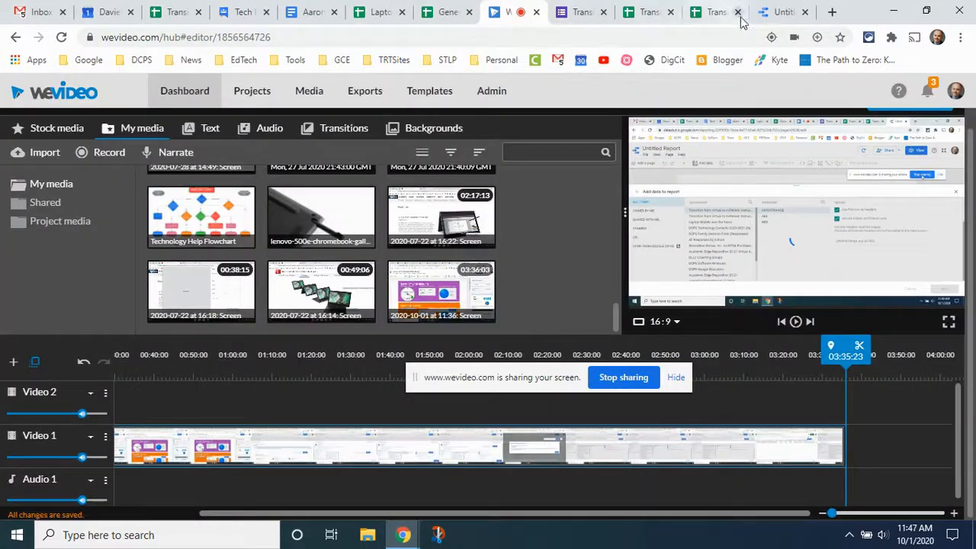
pyautogui.click(779, 12)
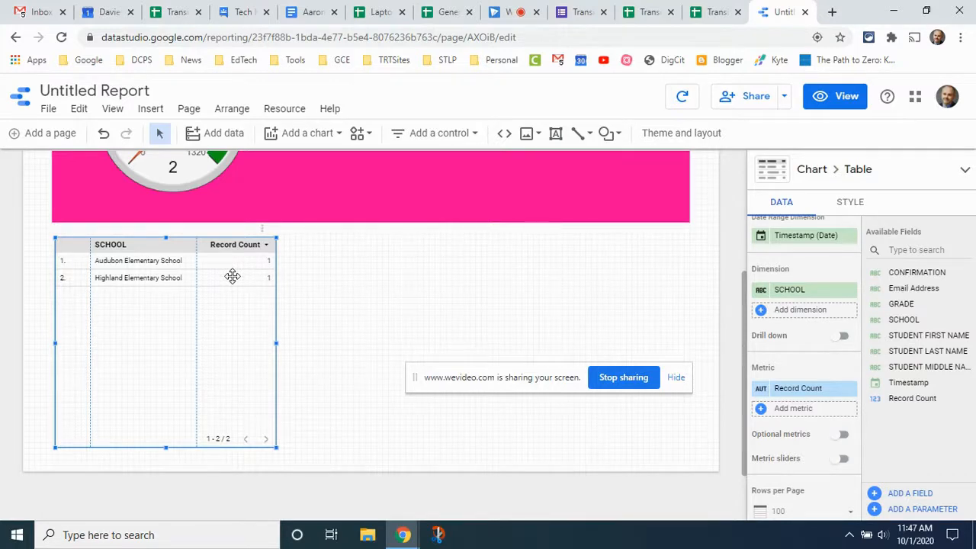
# Insert a second table to the right of the SCHOOL table and extend it down to the same height
pyautogui.click(308, 269)
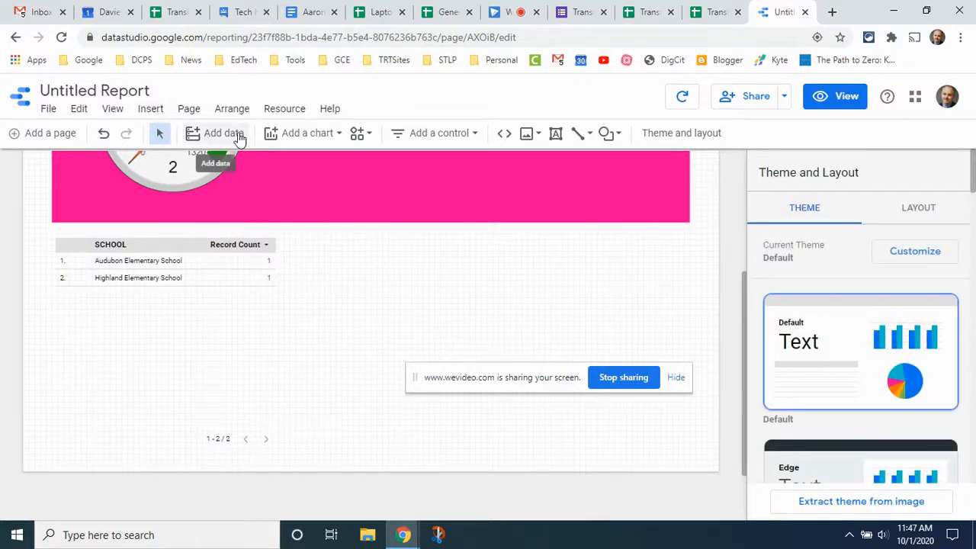
pyautogui.click(293, 135)
pyautogui.scroll(-1, 312, 338)
pyautogui.scroll(1, 301, 229)
pyautogui.click(288, 178)
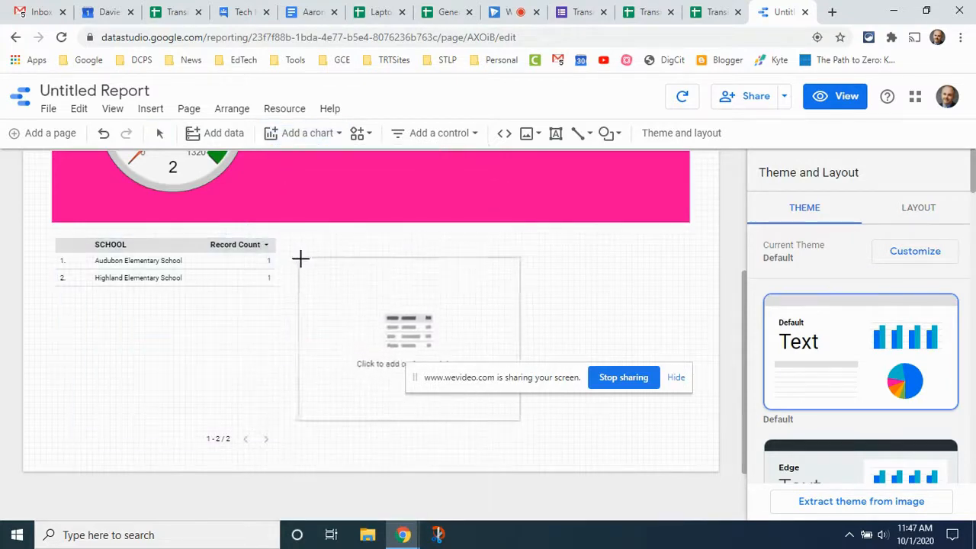
pyautogui.click(304, 239)
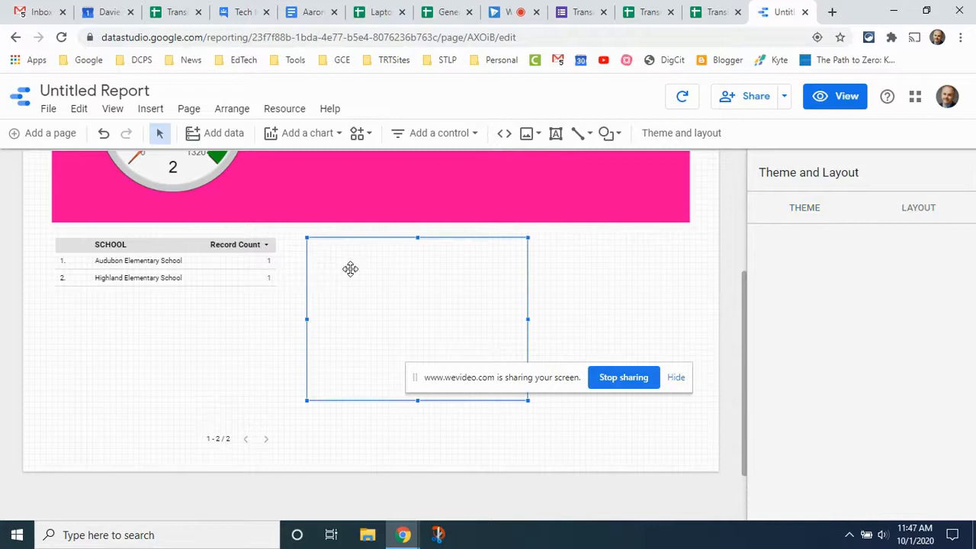
pyautogui.moveTo(416, 402); pyautogui.dragTo(415, 447)
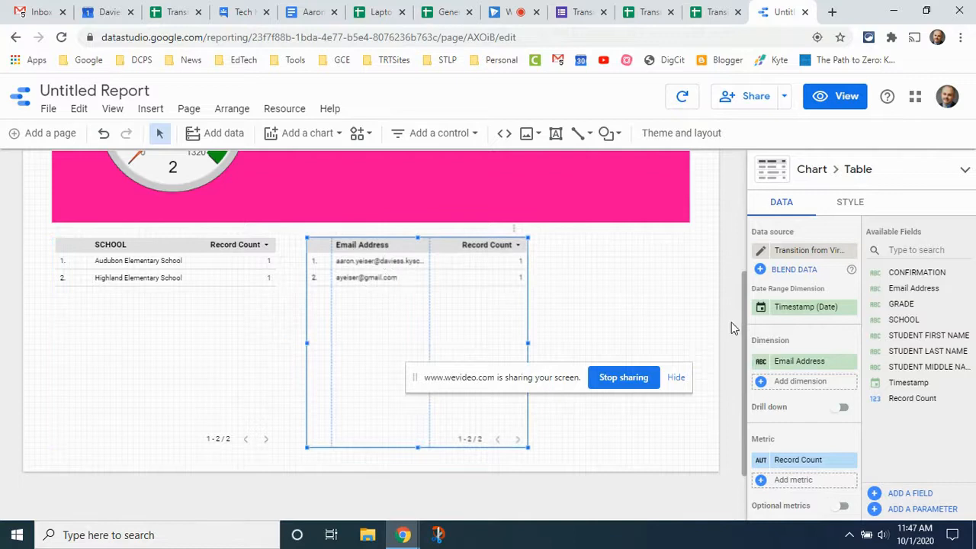
# Replace the second table's Email Address dimension with GRADE
pyautogui.click(851, 361)
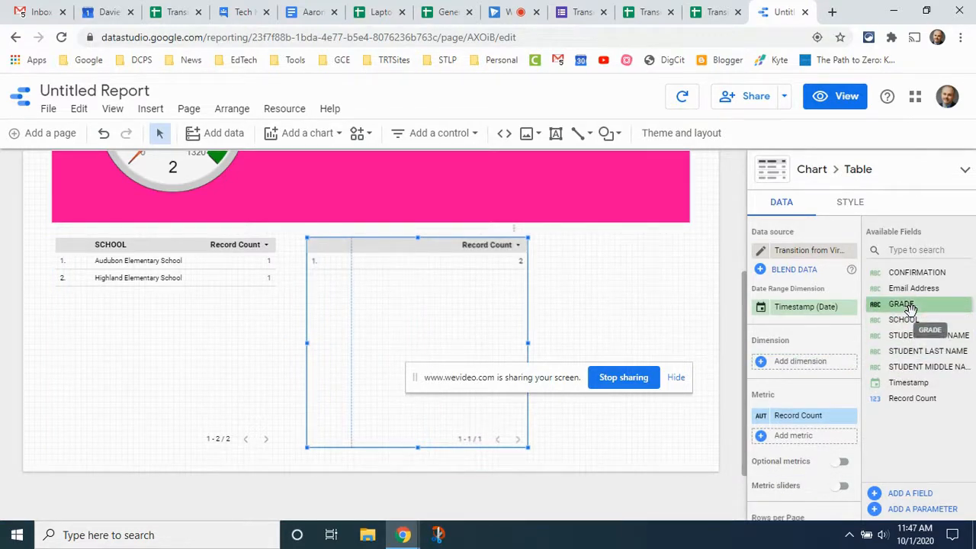
pyautogui.moveTo(915, 304); pyautogui.dragTo(799, 365)
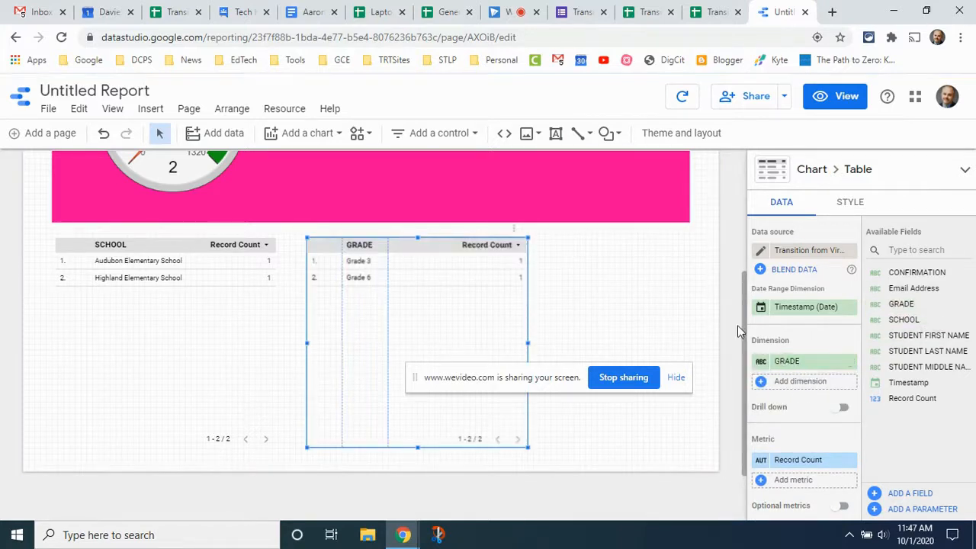
pyautogui.scroll(-1, 745, 308)
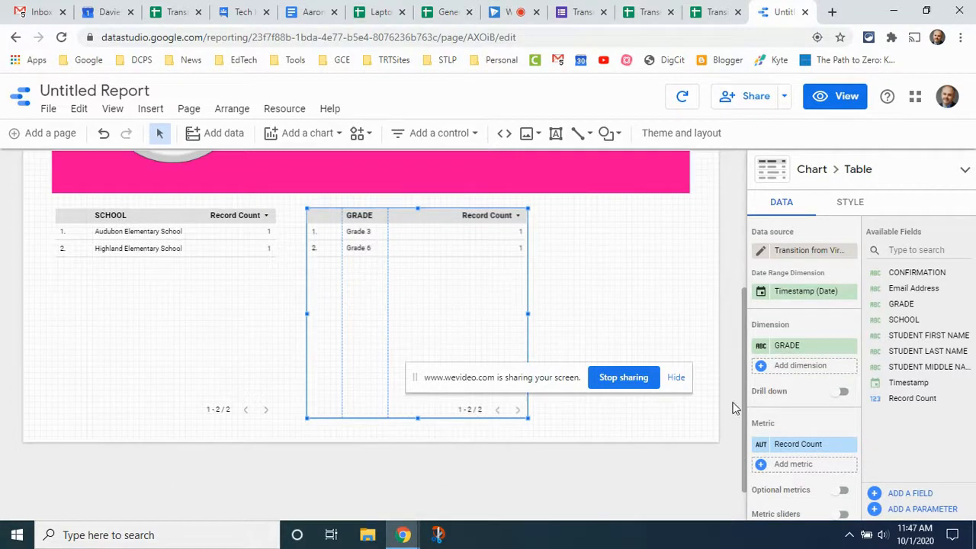
pyautogui.scroll(-2, 814, 379)
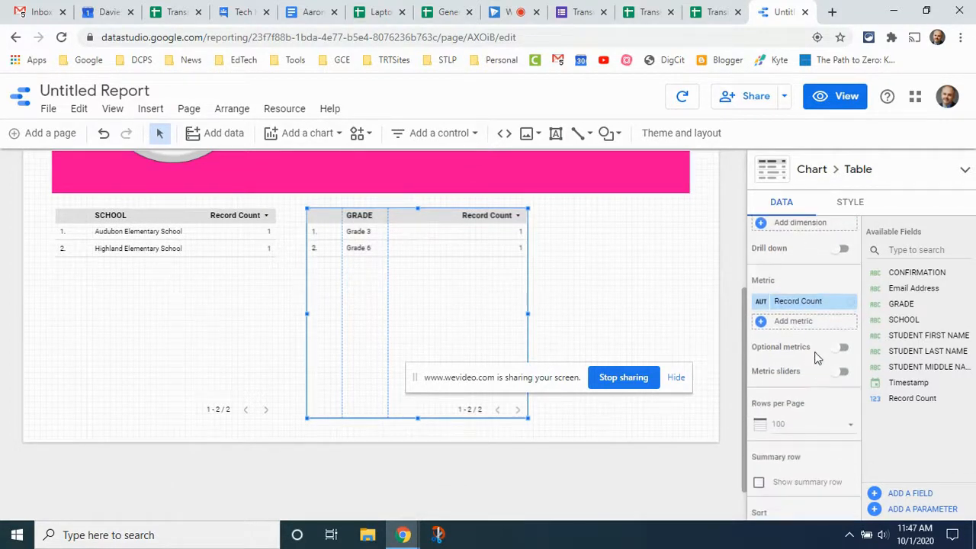
pyautogui.scroll(-1, 814, 381)
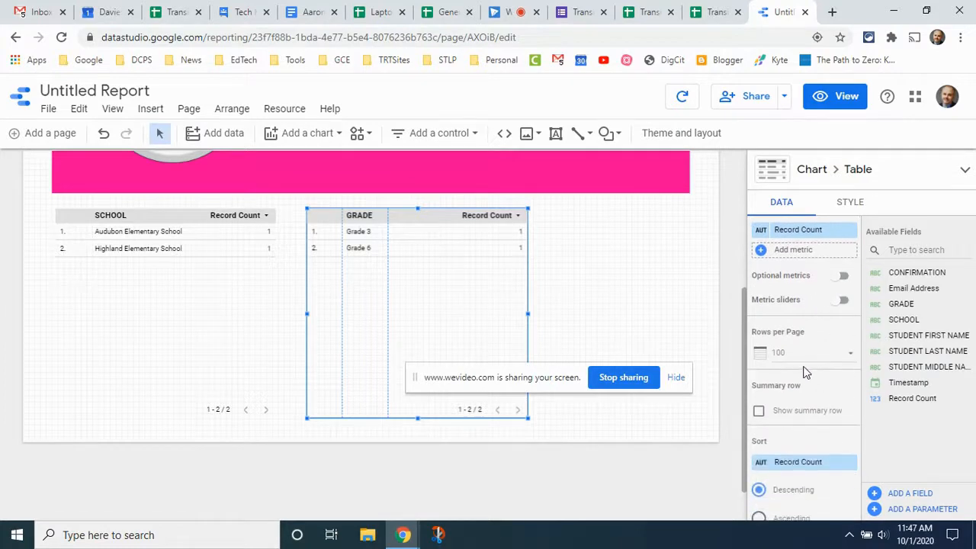
pyautogui.scroll(-1, 804, 372)
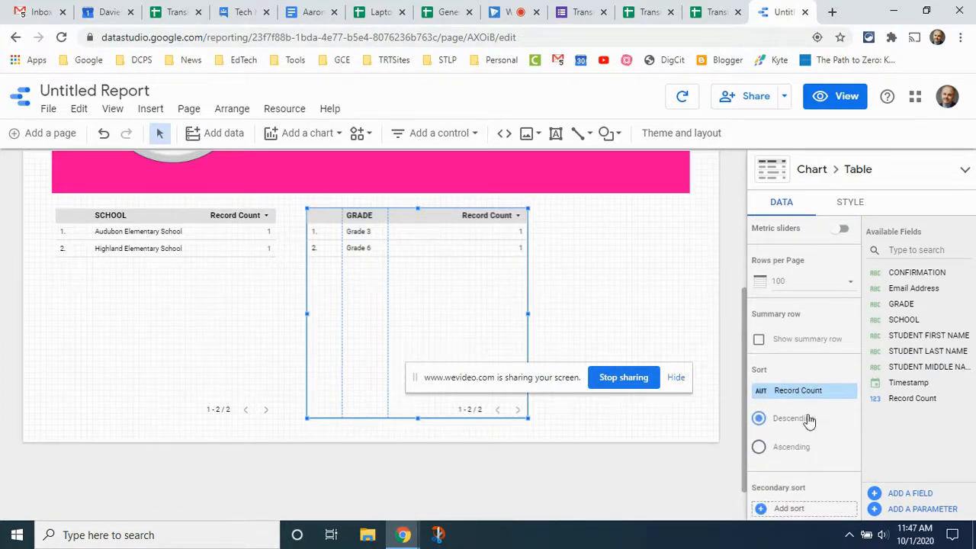
pyautogui.scroll(1, 803, 347)
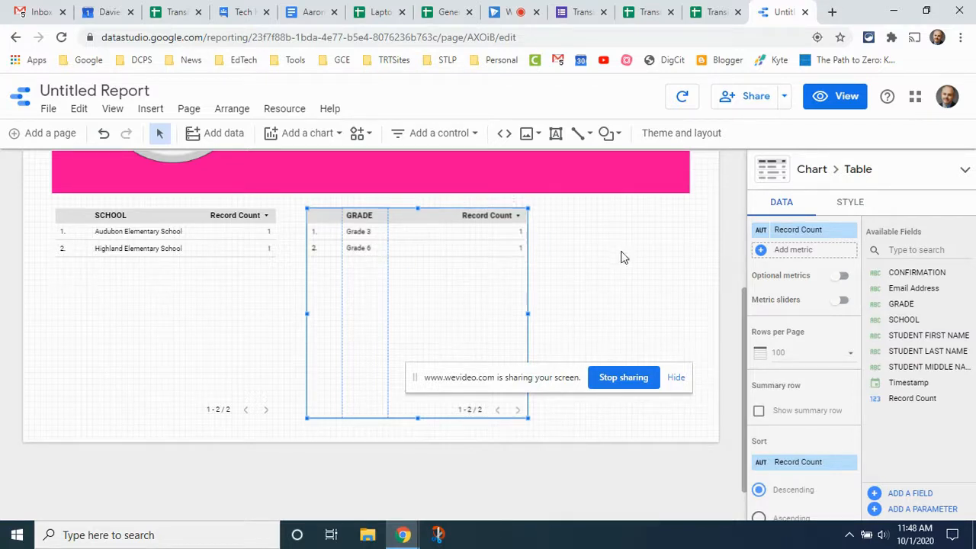
# Move the GRADE table across the page until its outer edge lines up with the pink banner's right edge
pyautogui.moveTo(433, 220); pyautogui.dragTo(595, 217)
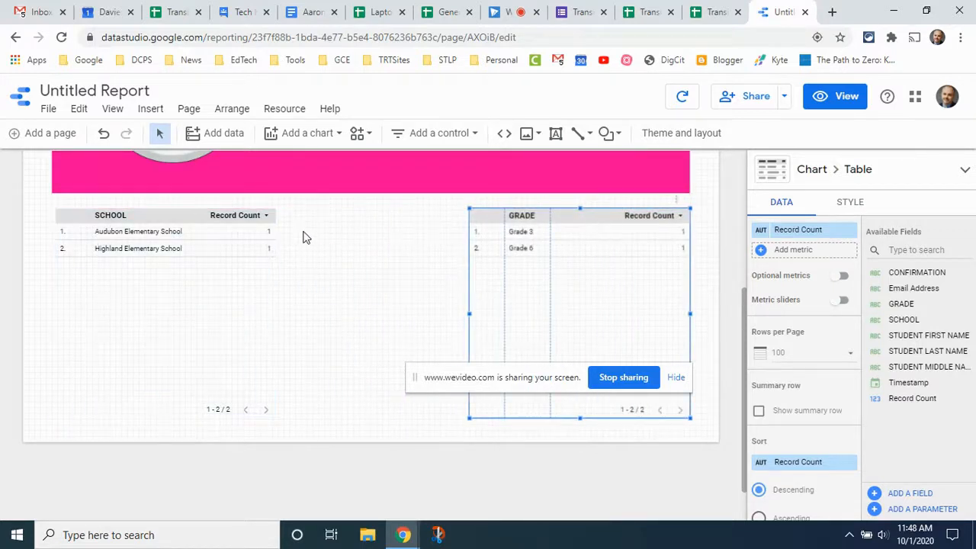
pyautogui.scroll(1, 404, 239)
pyautogui.scroll(1, 427, 238)
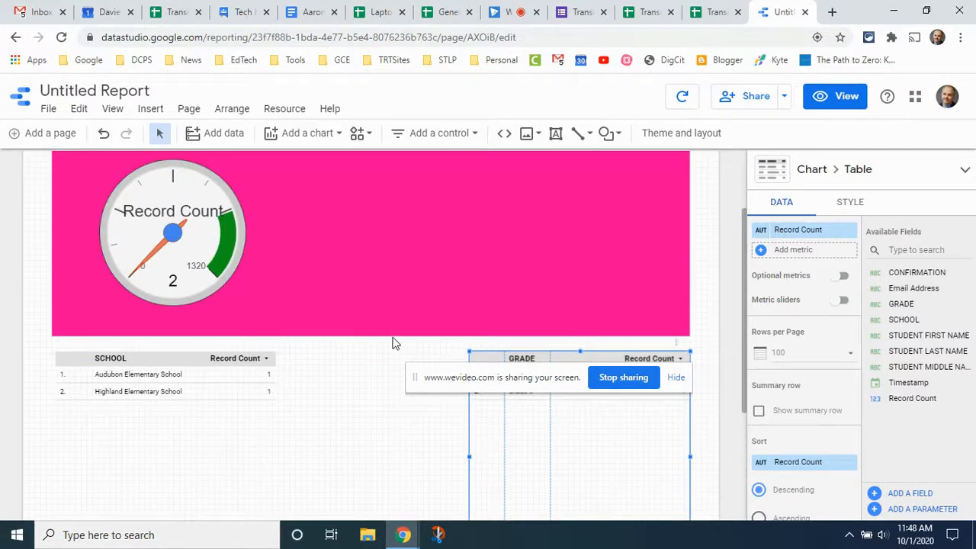
pyautogui.scroll(1, 341, 360)
pyautogui.scroll(-1, 347, 358)
pyautogui.scroll(-1, 347, 358)
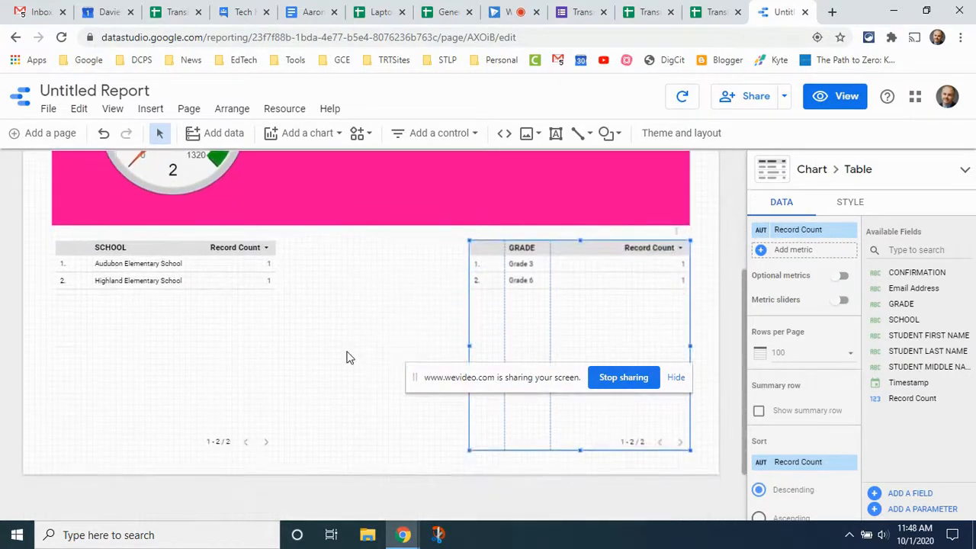
pyautogui.scroll(3, 347, 357)
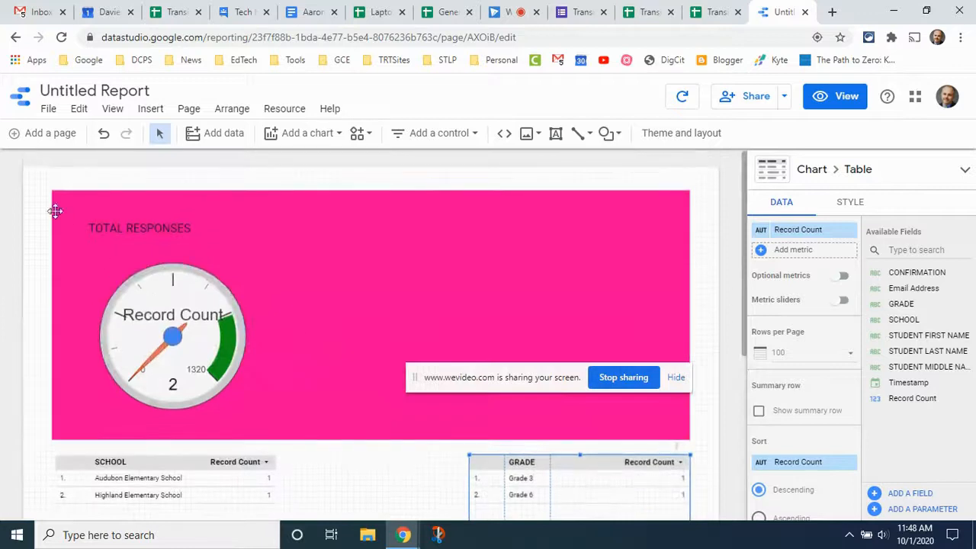
# Add a second page to the report and return to Page 1
pyautogui.click(28, 139)
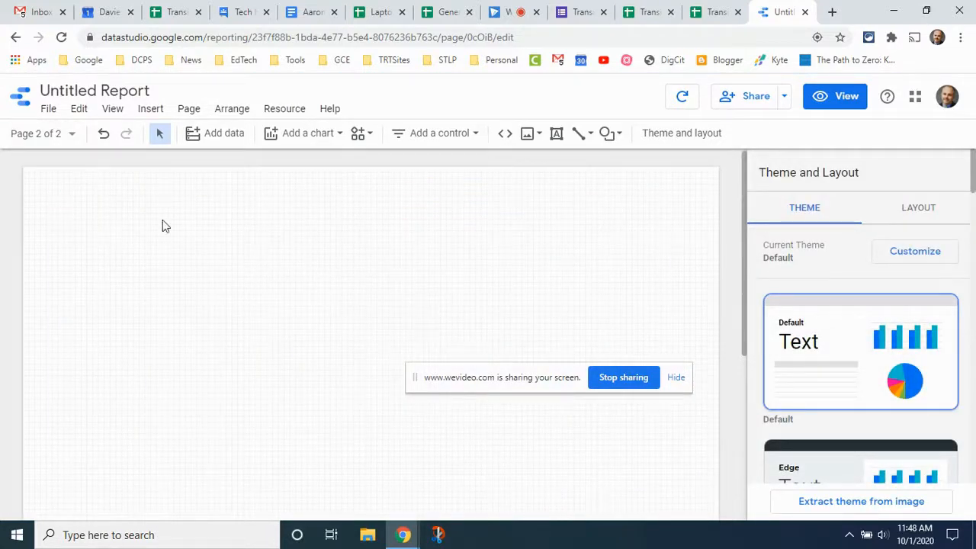
pyautogui.click(14, 138)
pyautogui.click(72, 201)
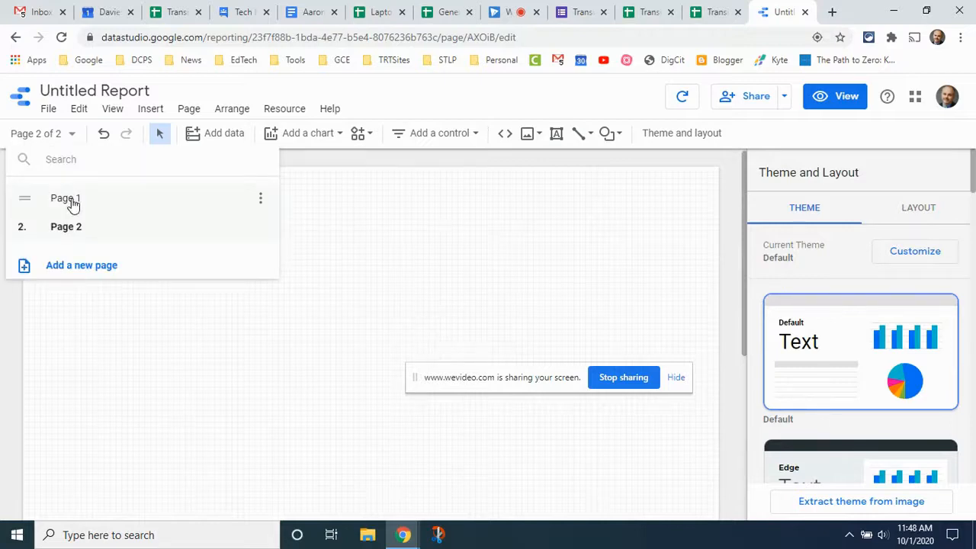
# Check the canvas size in Page 1's current page settings and close them
pyautogui.moveTo(742, 252); pyautogui.dragTo(618, 424)
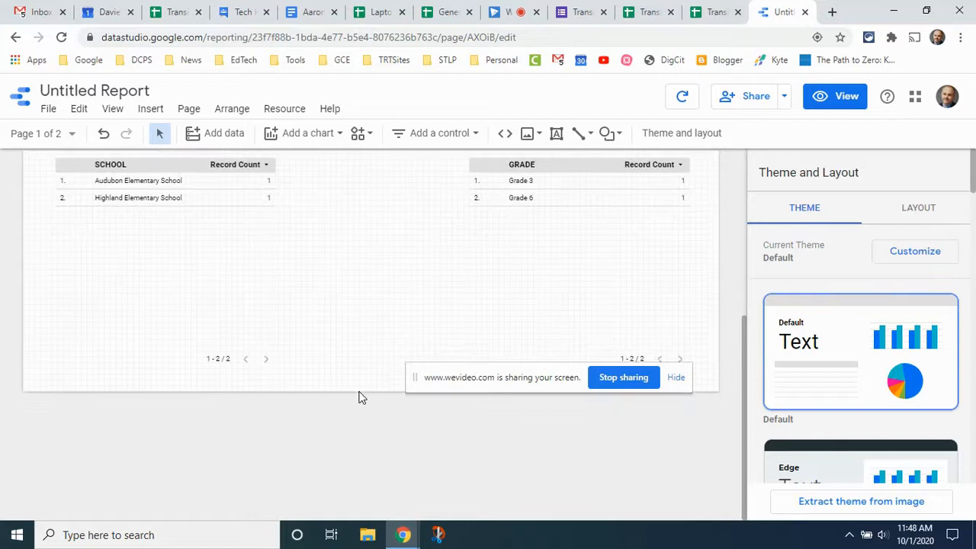
pyautogui.click(189, 110)
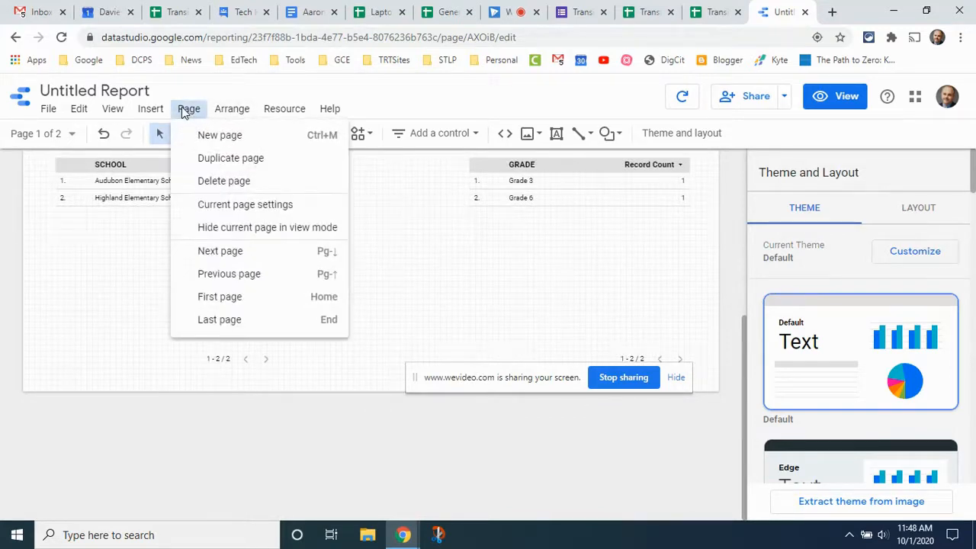
pyautogui.click(263, 207)
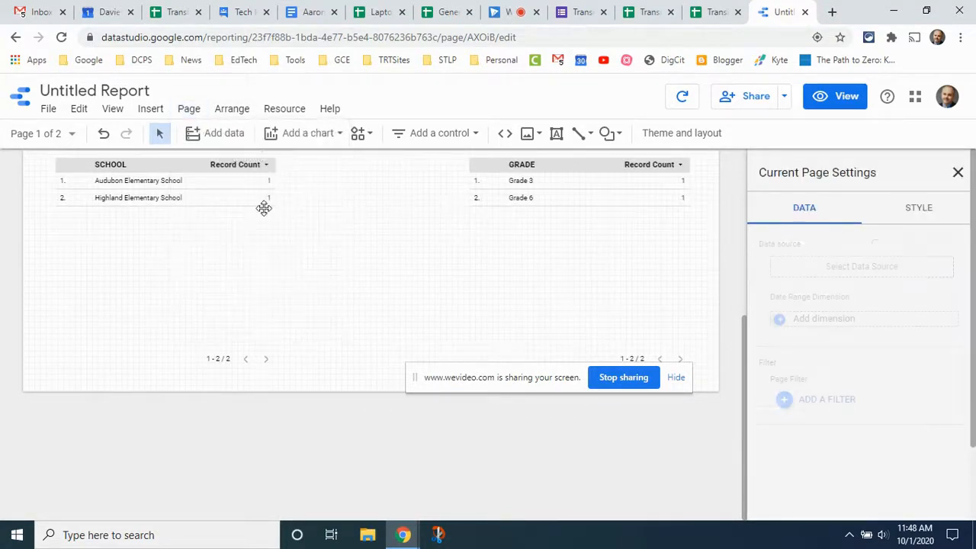
pyautogui.click(918, 210)
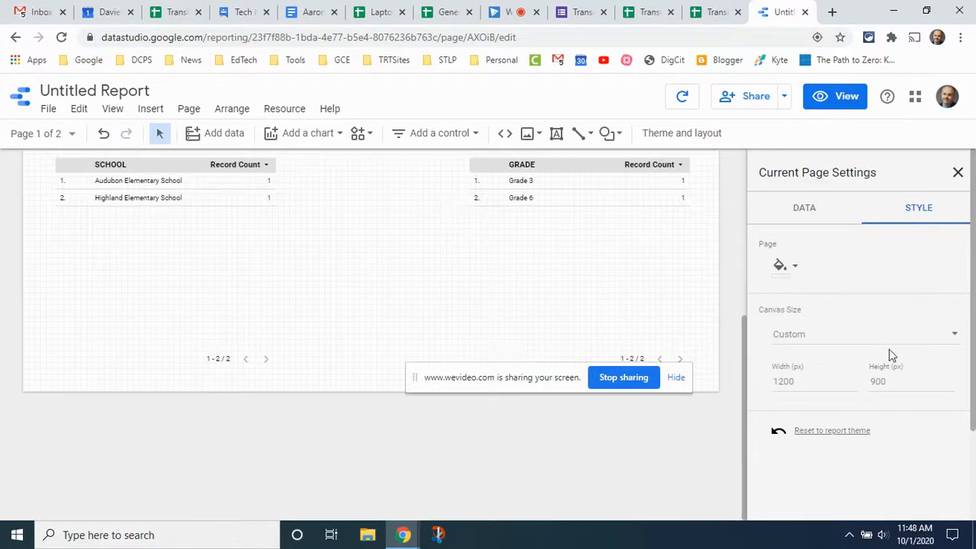
pyautogui.click(958, 174)
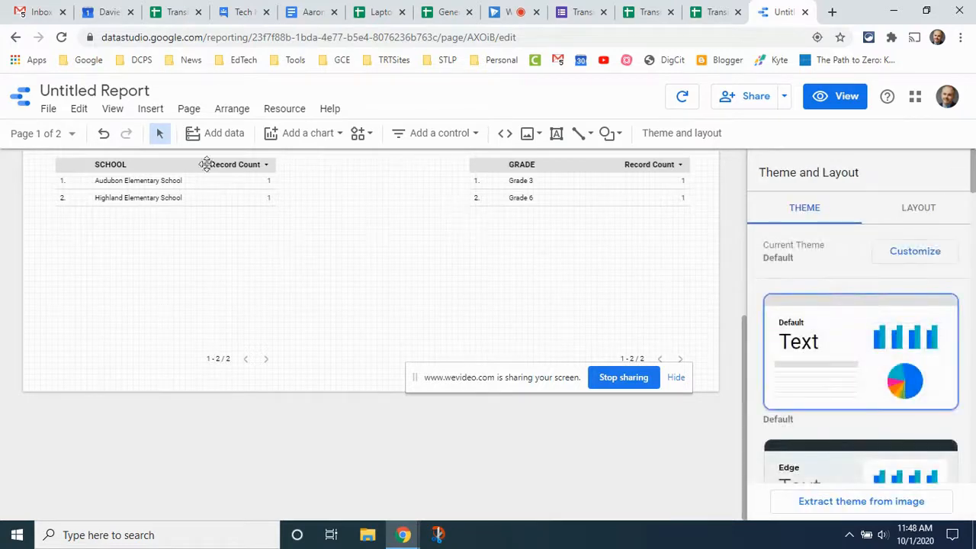
# Insert a pivot table on Page 2, enlarge it to about two-thirds of the page width, and place it near the upper right
pyautogui.click(54, 134)
pyautogui.click(92, 230)
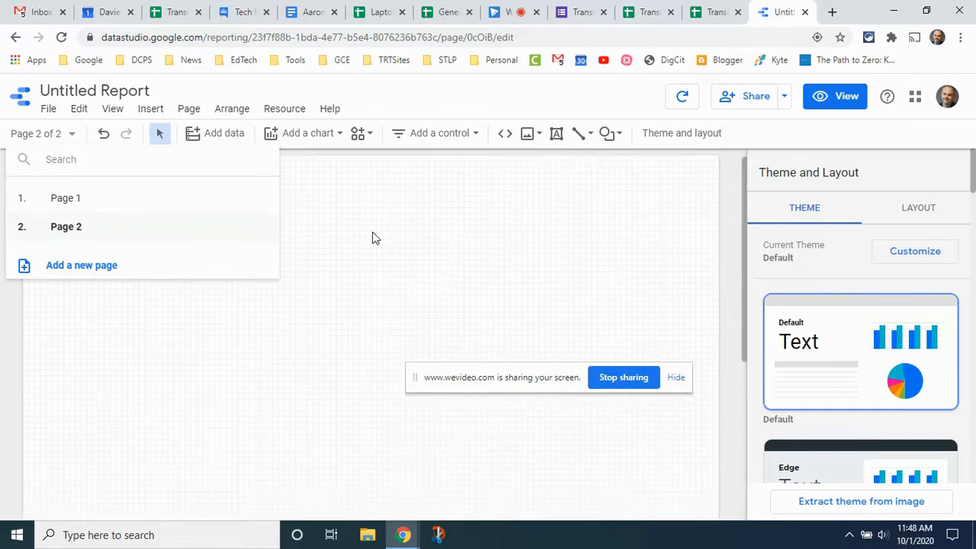
pyautogui.click(20, 300)
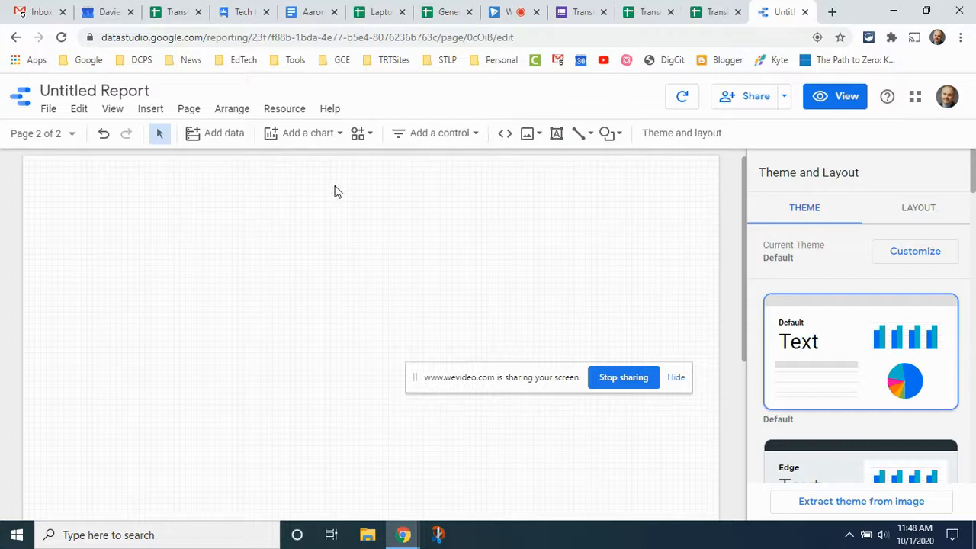
pyautogui.click(338, 136)
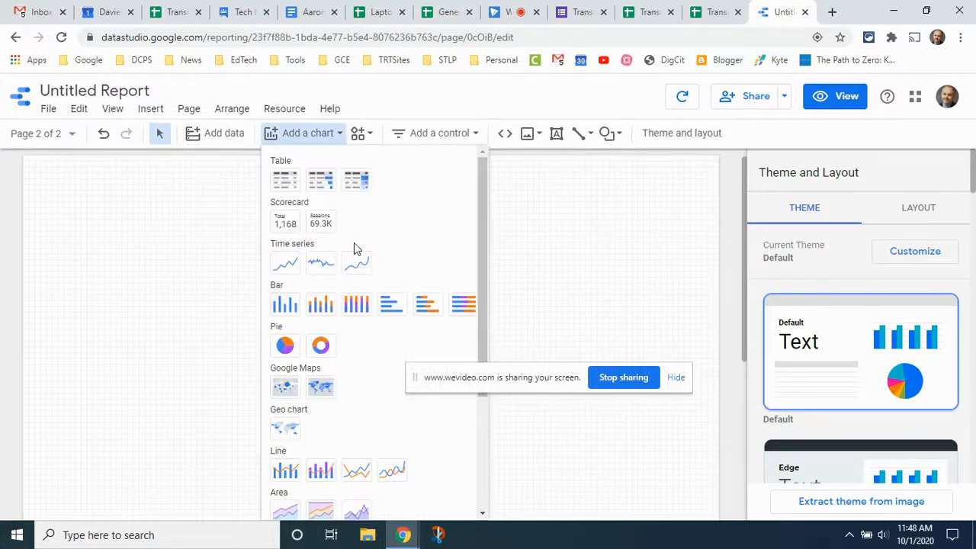
pyautogui.scroll(-3, 353, 248)
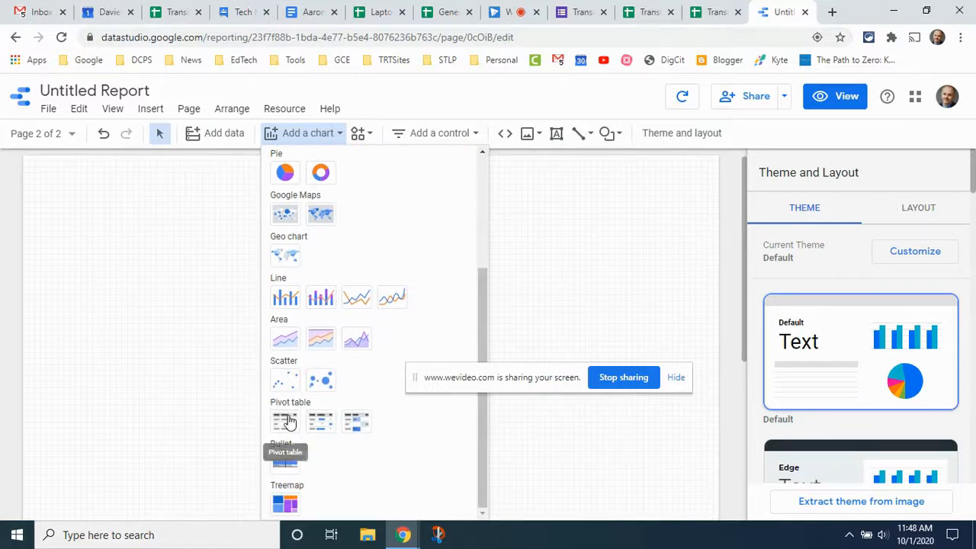
pyautogui.click(285, 421)
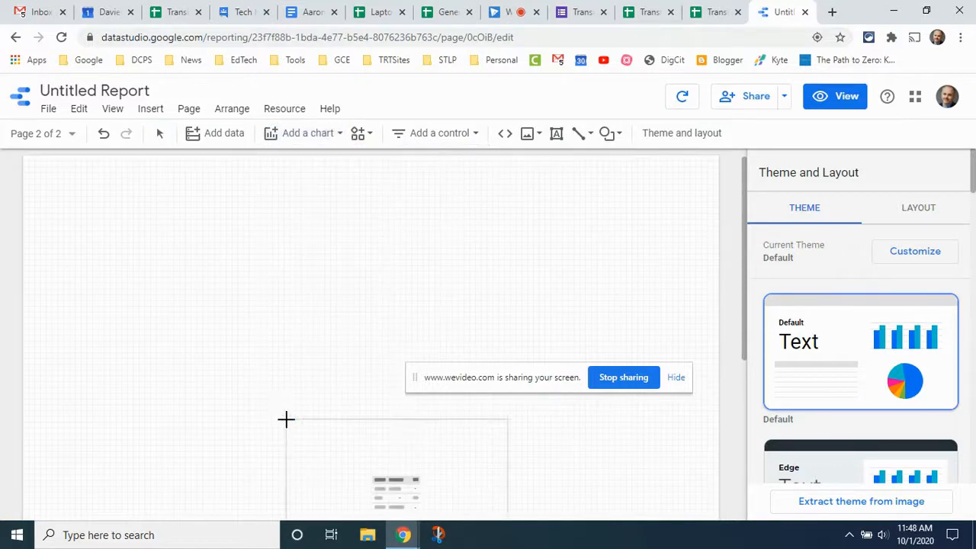
pyautogui.click(54, 177)
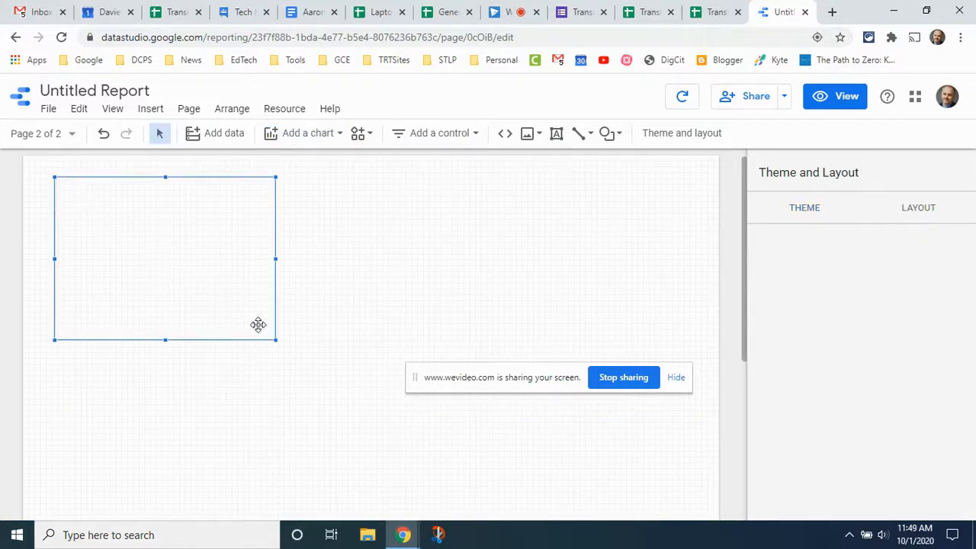
pyautogui.moveTo(278, 341); pyautogui.dragTo(520, 466)
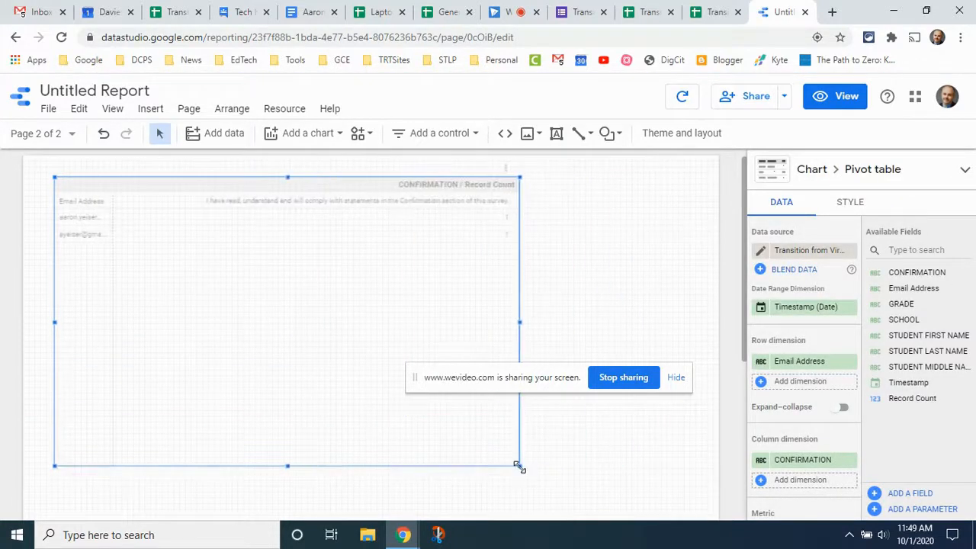
pyautogui.moveTo(217, 188); pyautogui.dragTo(393, 183)
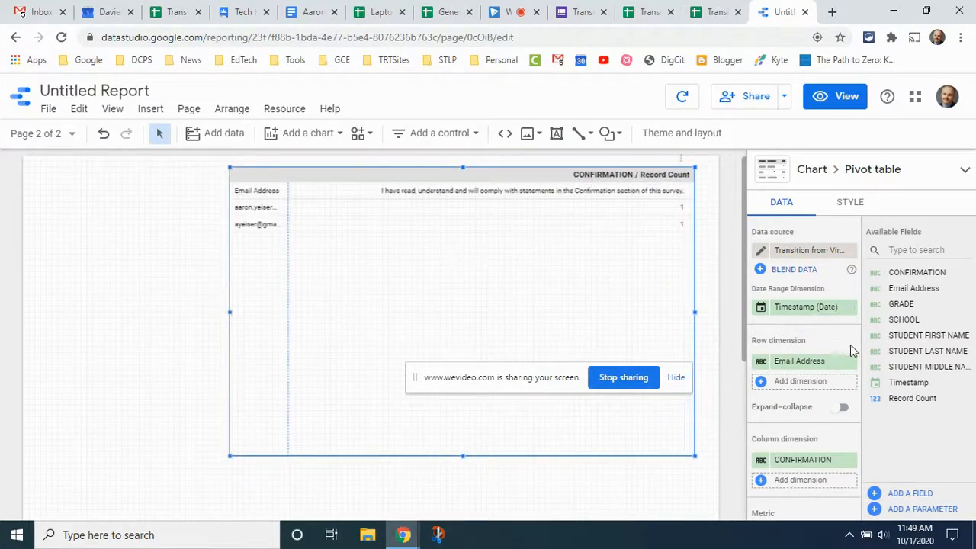
# Replace the pivot table's Email Address row dimension with SCHOOL and GRADE
pyautogui.click(839, 363)
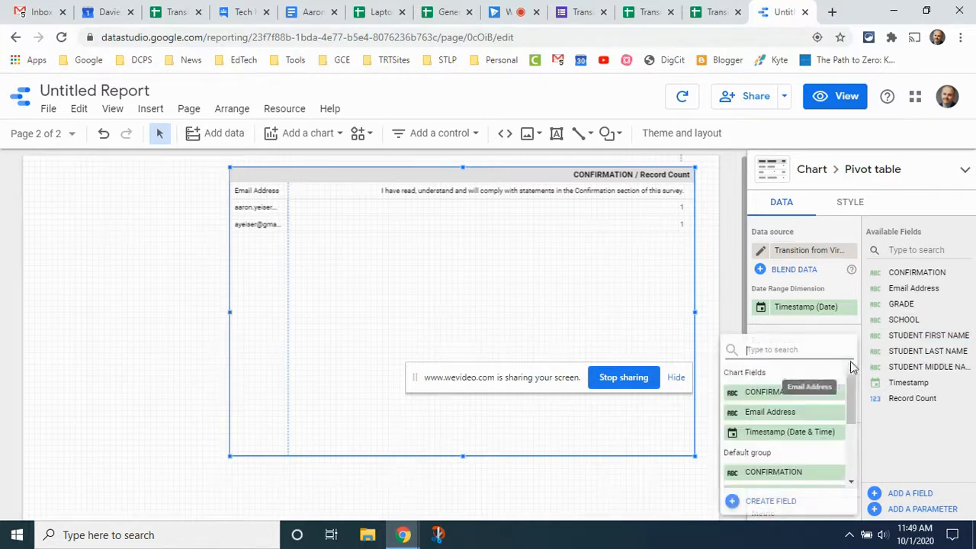
pyautogui.click(810, 338)
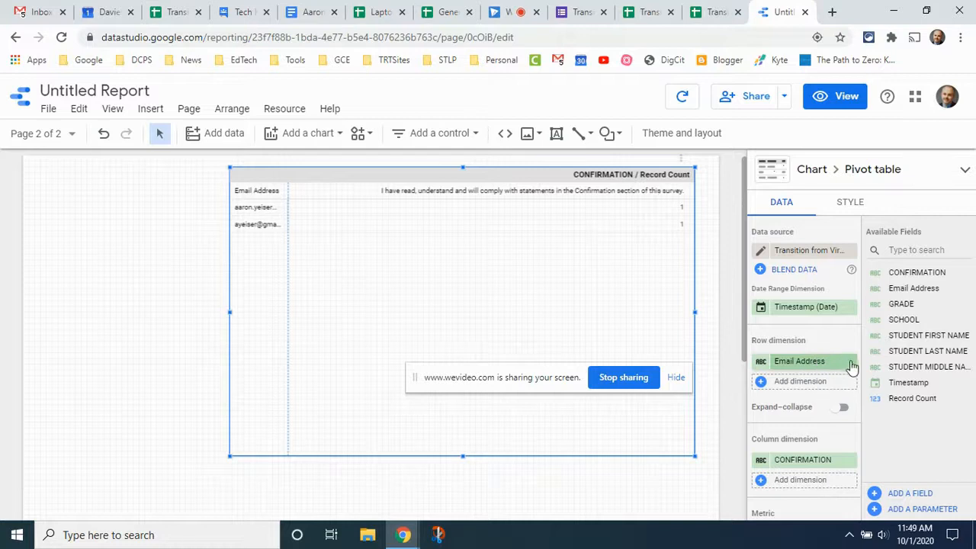
pyautogui.moveTo(904, 305); pyautogui.dragTo(764, 364)
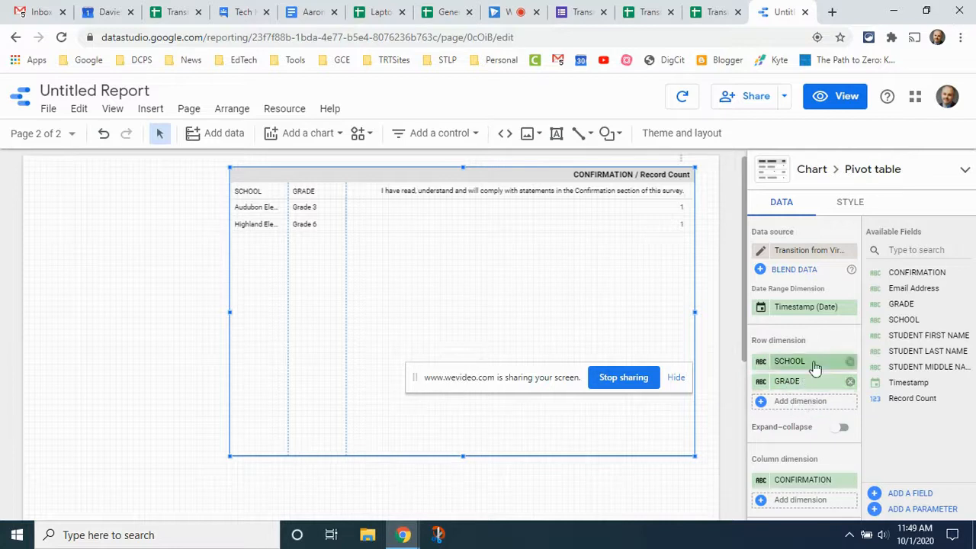
# Move GRADE from the pivot table's row dimensions to its column dimensions and remove CONFIRMATION
pyautogui.scroll(-2, 781, 352)
pyautogui.scroll(1, 781, 353)
pyautogui.moveTo(794, 309); pyautogui.dragTo(806, 401)
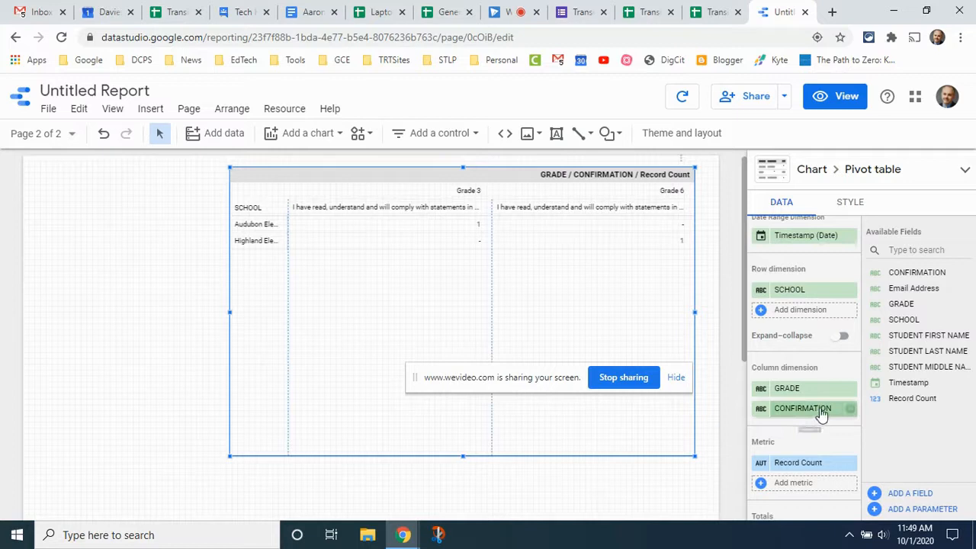
pyautogui.click(850, 409)
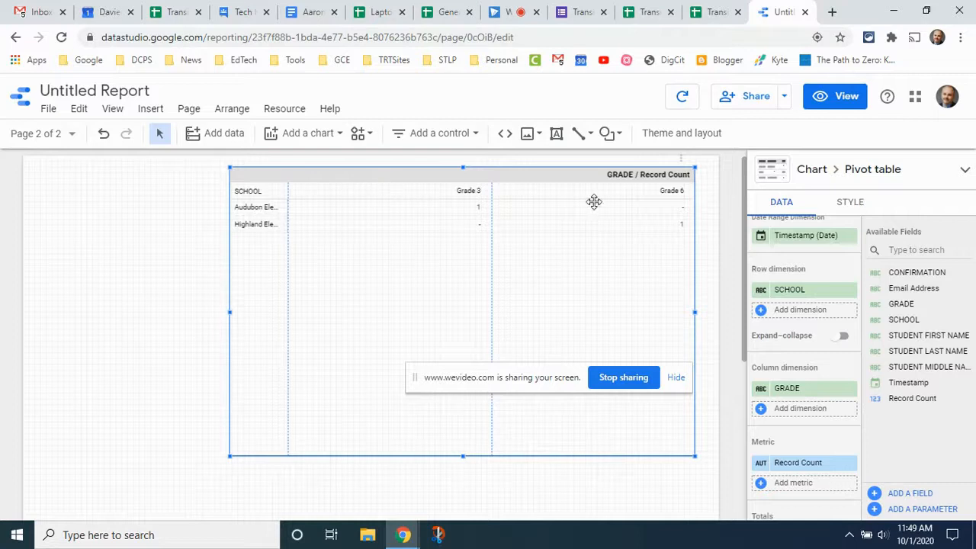
pyautogui.click(156, 213)
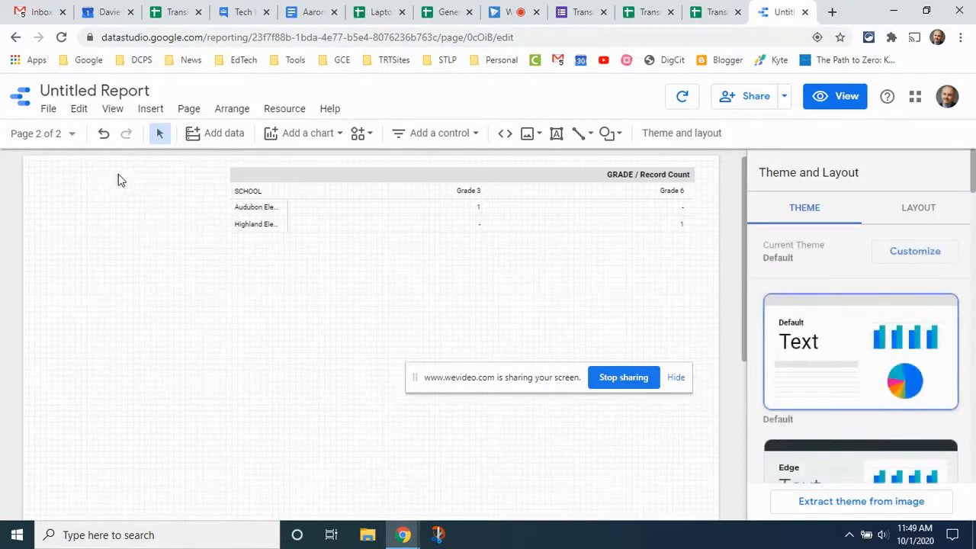
# Add a fixed-size list control for SCHOOL to the left of the pivot table and extend it down to about the table's height
pyautogui.click(478, 135)
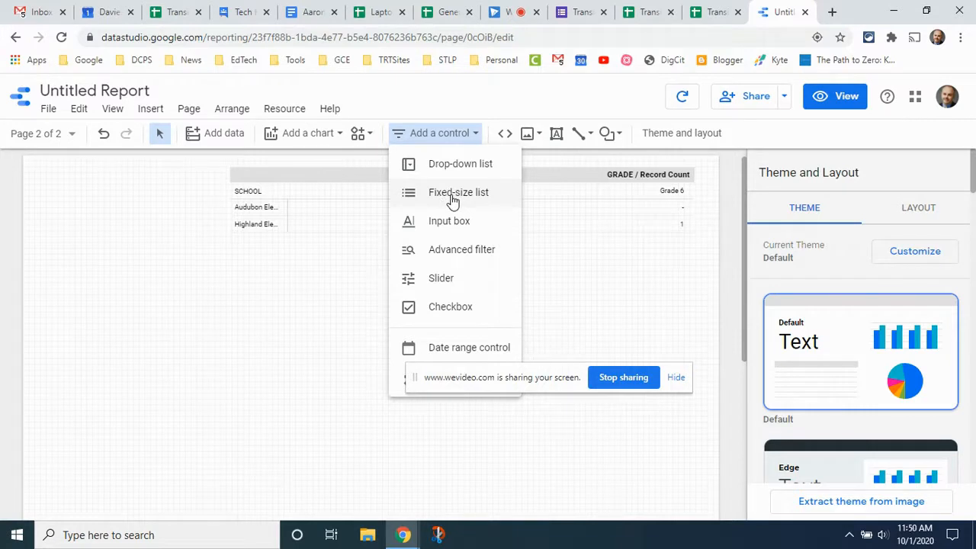
pyautogui.moveTo(530, 387); pyautogui.dragTo(547, 429)
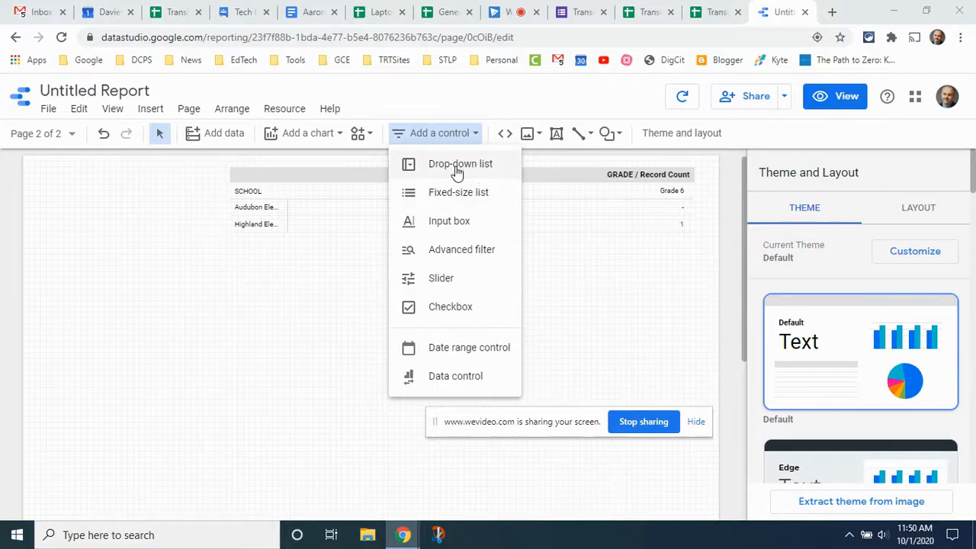
pyautogui.click(452, 195)
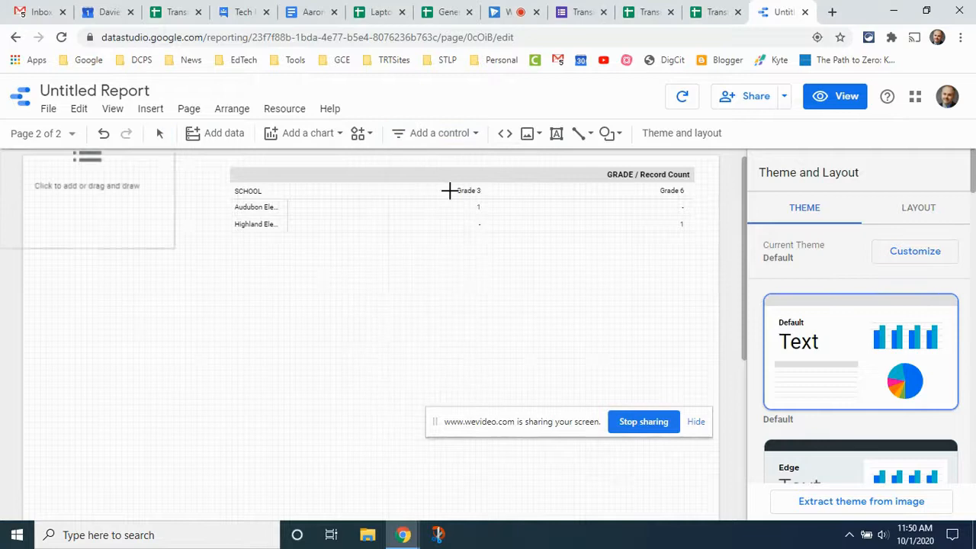
pyautogui.click(42, 166)
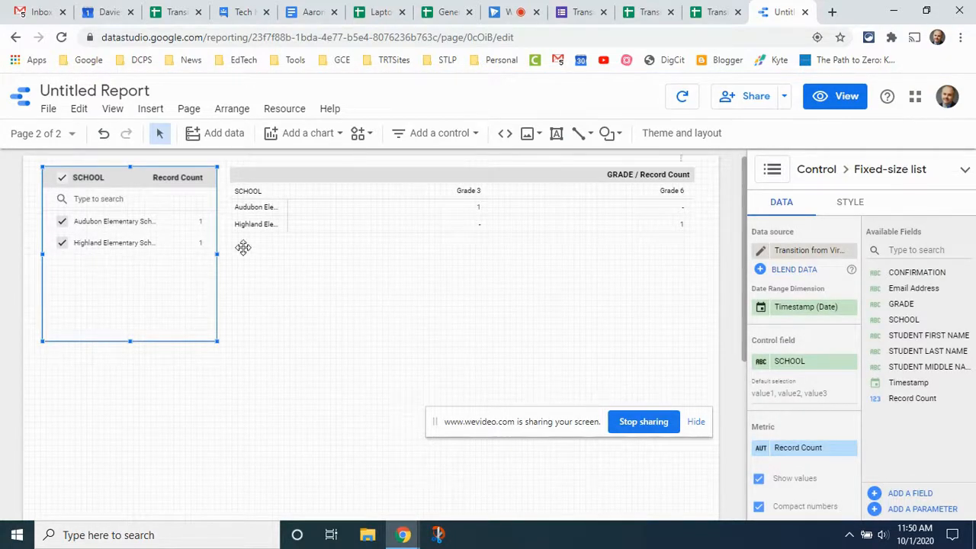
pyautogui.click(464, 137)
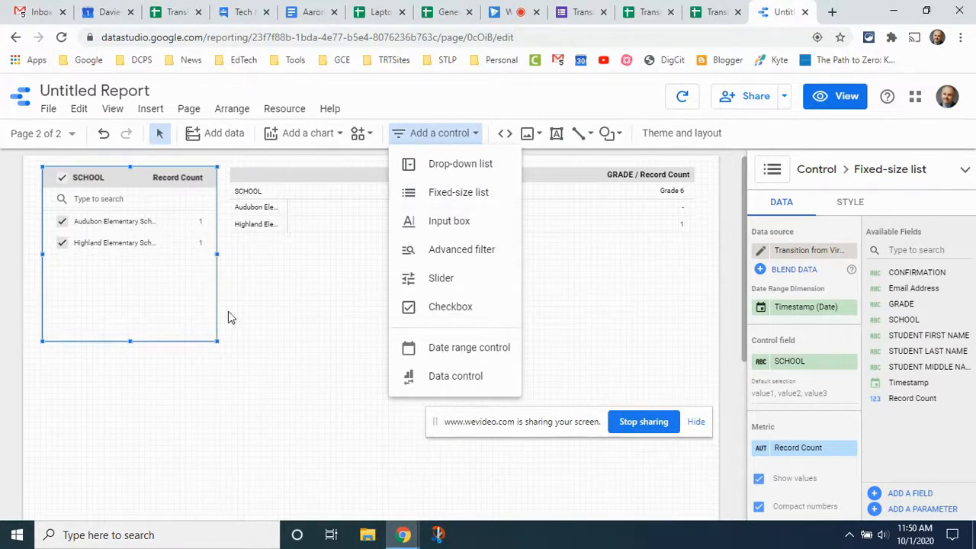
pyautogui.click(135, 350)
pyautogui.moveTo(132, 341); pyautogui.dragTo(120, 471)
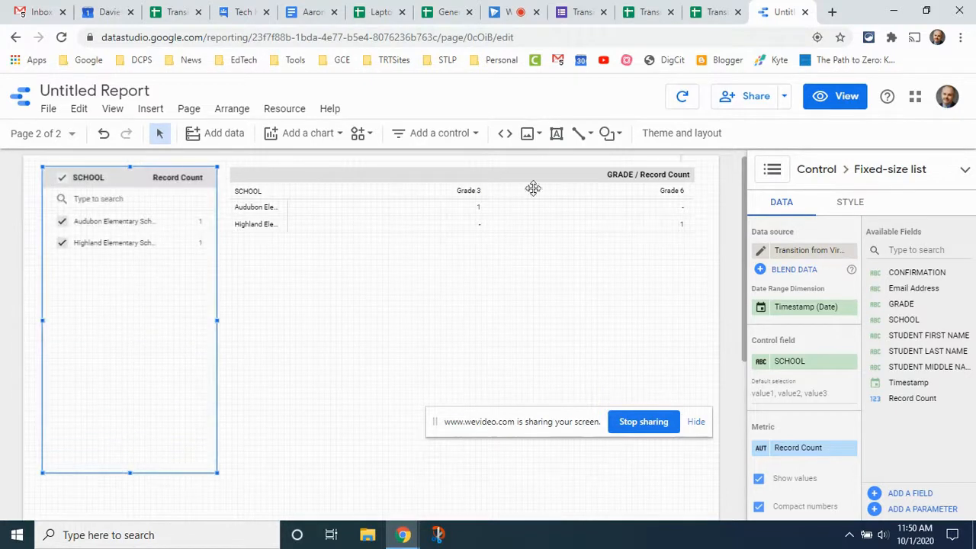
# Preview the report in view mode and test the SCHOOL list by filtering to only Audubon Elementary School
pyautogui.click(833, 103)
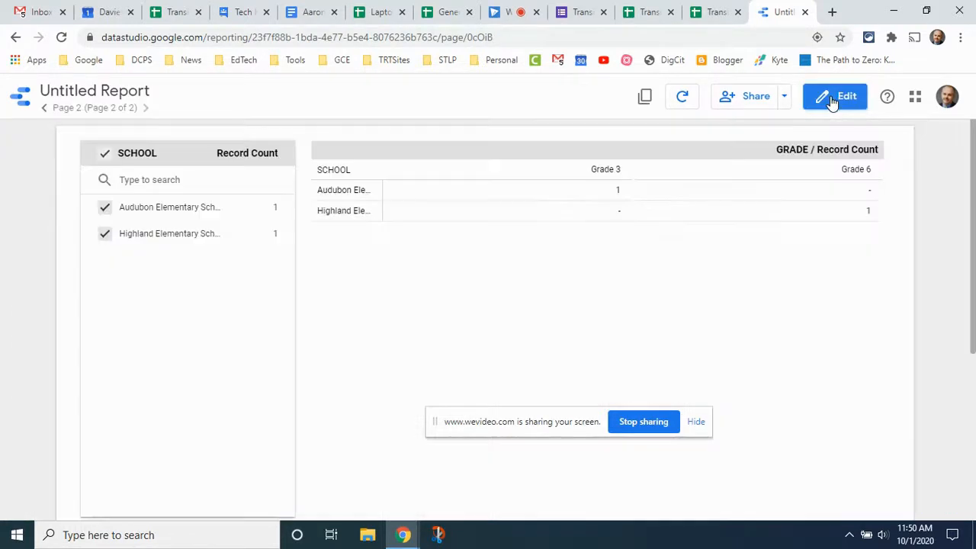
pyautogui.click(104, 237)
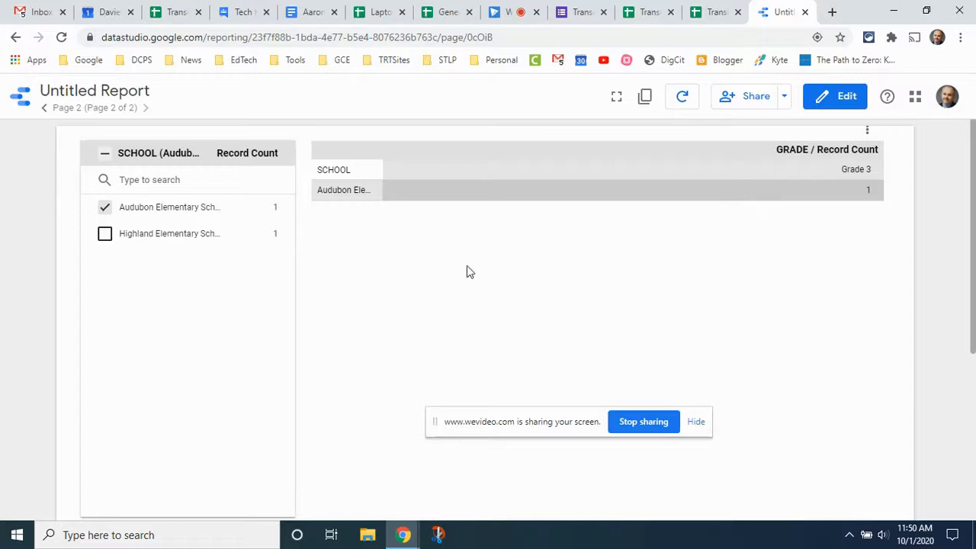
pyautogui.click(104, 234)
pyautogui.click(249, 210)
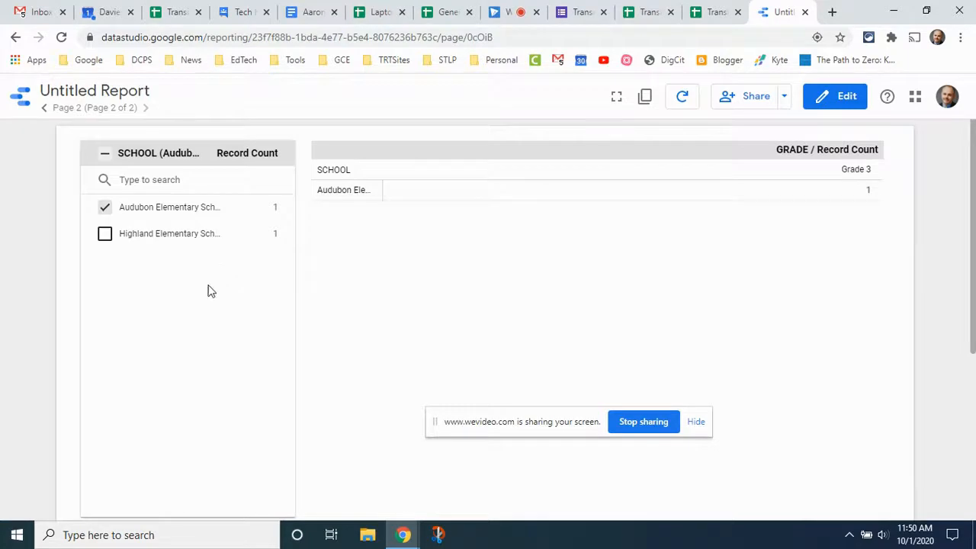
pyautogui.scroll(-3, 211, 291)
pyautogui.scroll(3, 211, 290)
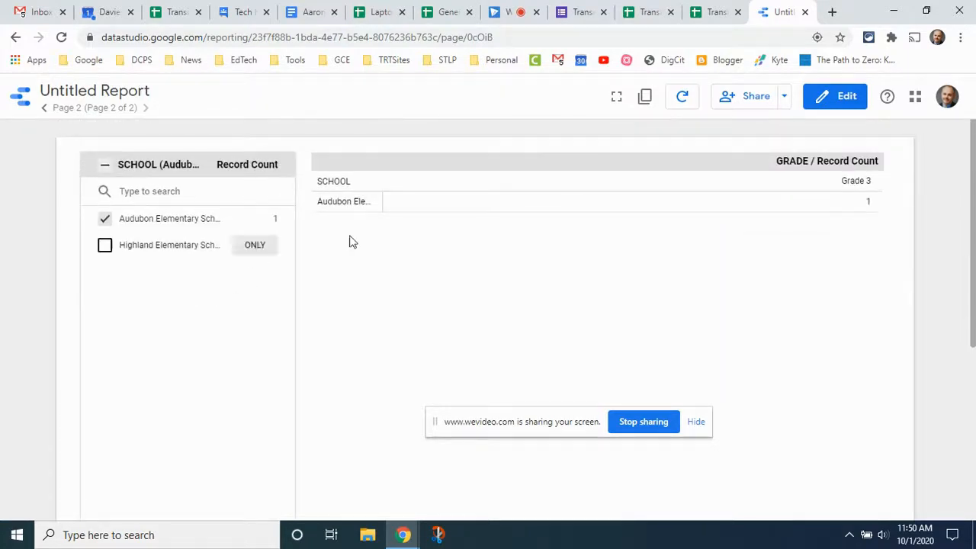
# Return the report to edit mode and open Page 1
pyautogui.click(835, 97)
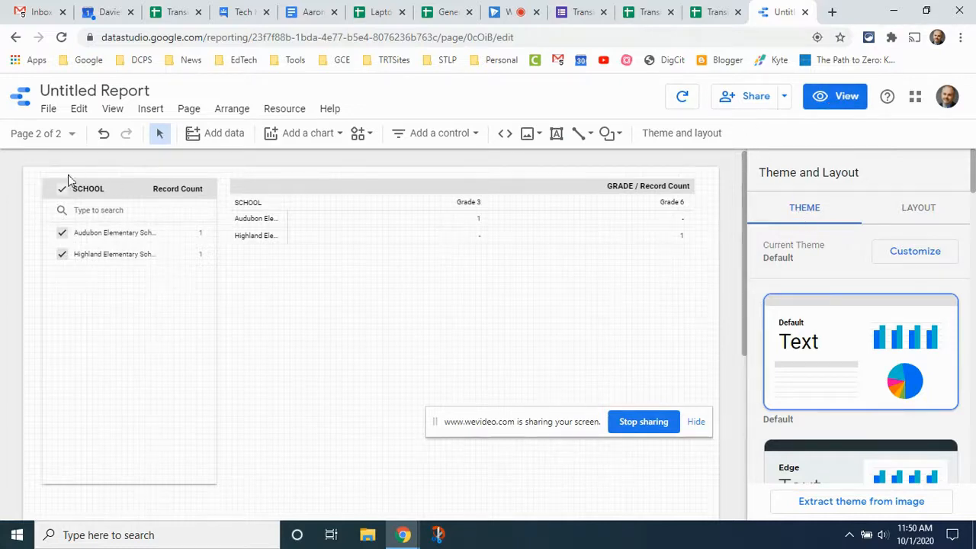
pyautogui.click(33, 137)
pyautogui.click(65, 200)
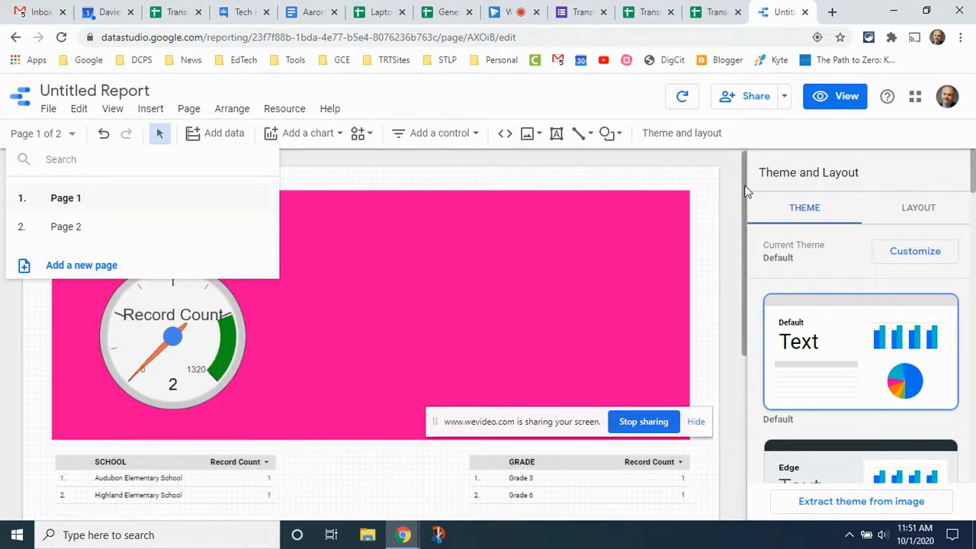
pyautogui.click(297, 176)
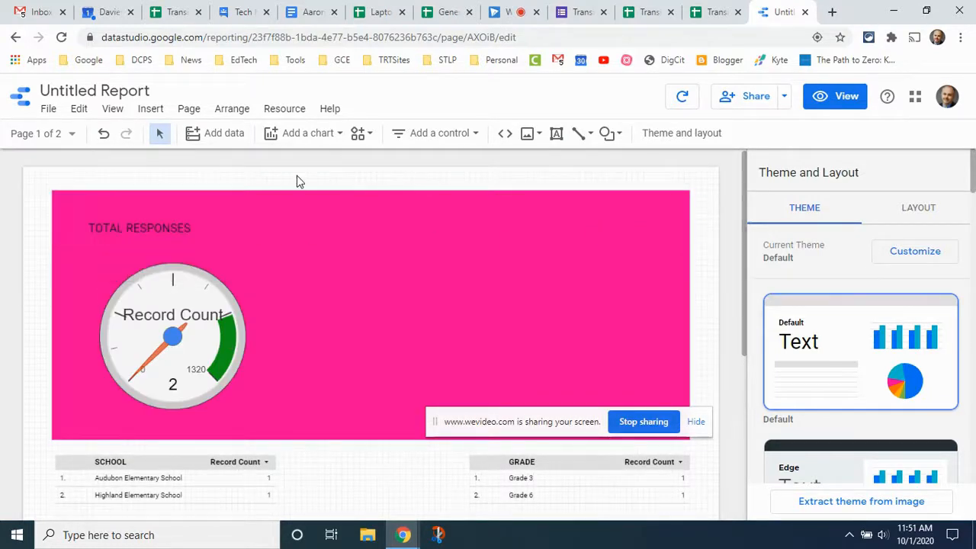
# Shrink the pink rectangle to a compact panel around the gauge and shift the gauge slightly up and left inside it
pyautogui.click(415, 289)
pyautogui.moveTo(692, 315); pyautogui.dragTo(297, 306)
pyautogui.click(175, 338)
pyautogui.moveTo(174, 338); pyautogui.dragTo(160, 324)
pyautogui.click(274, 426)
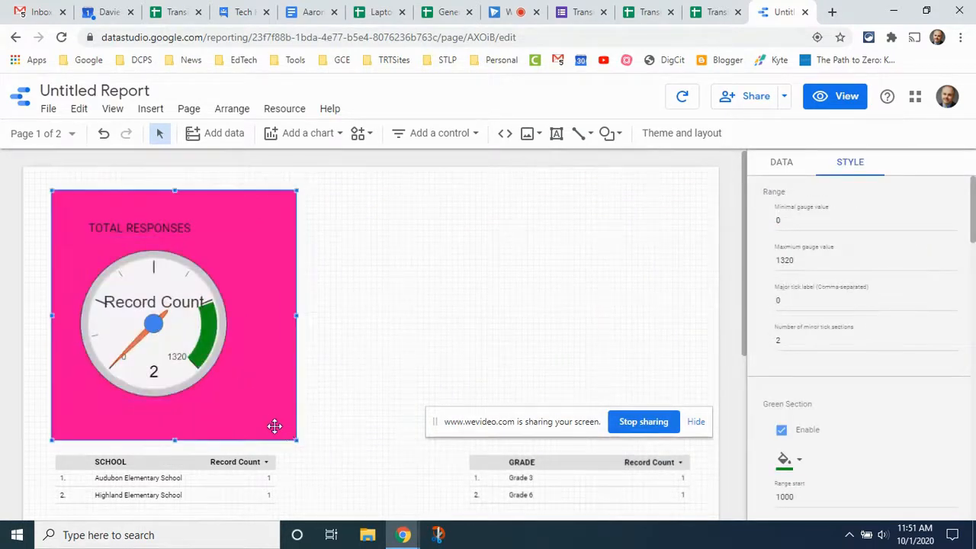
pyautogui.moveTo(296, 440); pyautogui.dragTo(251, 410)
# Move the SCHOOL and GRADE tables up to the right of the pink gauge panel, with GRADE beyond SCHOOL
pyautogui.click(232, 461)
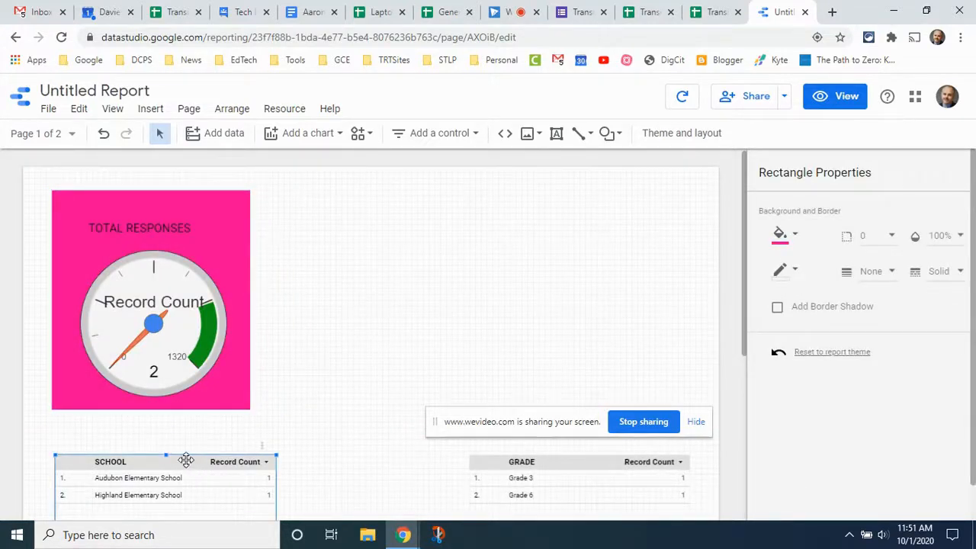
pyautogui.moveTo(186, 457); pyautogui.dragTo(404, 200)
pyautogui.click(549, 459)
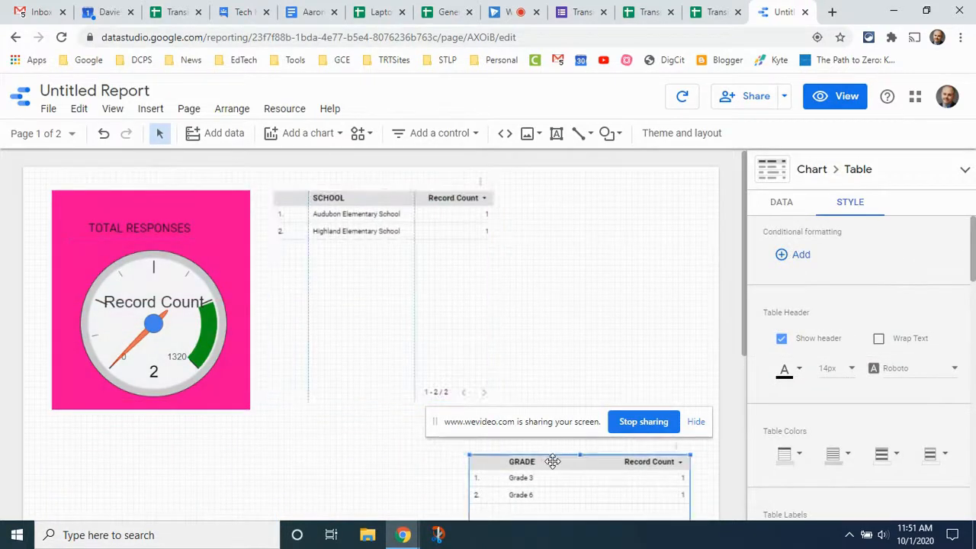
pyautogui.moveTo(558, 460); pyautogui.dragTo(615, 200)
# Shift the SCHOOL table left toward the gauge panel to clear its overlap with the GRADE table, and deselect it
pyautogui.click(328, 200)
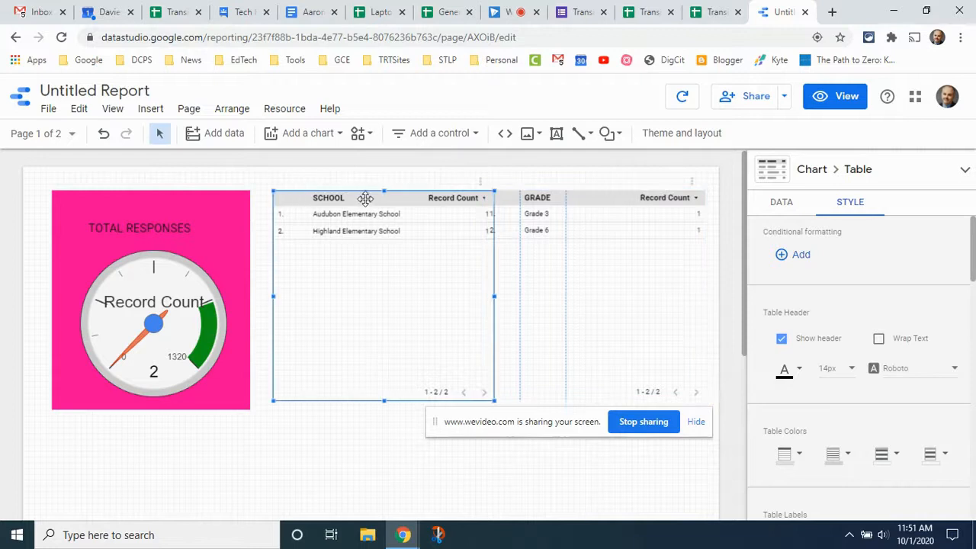
pyautogui.moveTo(354, 201); pyautogui.dragTo(352, 200)
pyautogui.click(725, 209)
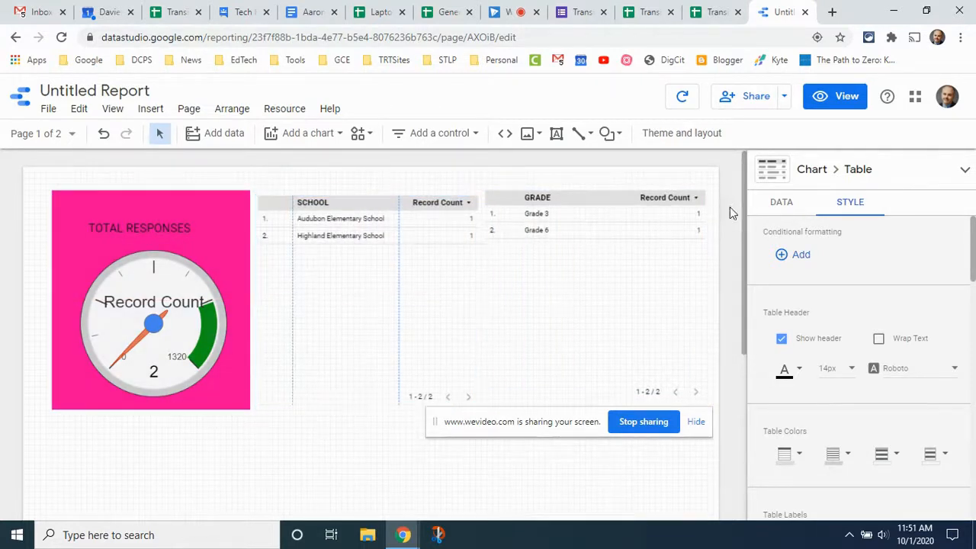
pyautogui.moveTo(745, 196); pyautogui.dragTo(758, 163)
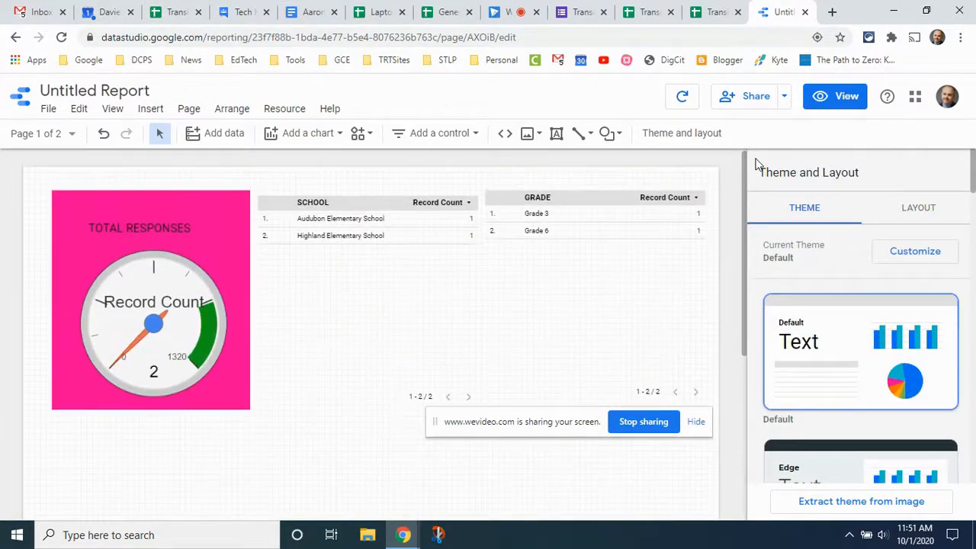
# Review the finished layout of Page 2 and Page 1, including the empty area below the tables on Page 1
pyautogui.click(73, 134)
pyautogui.click(73, 227)
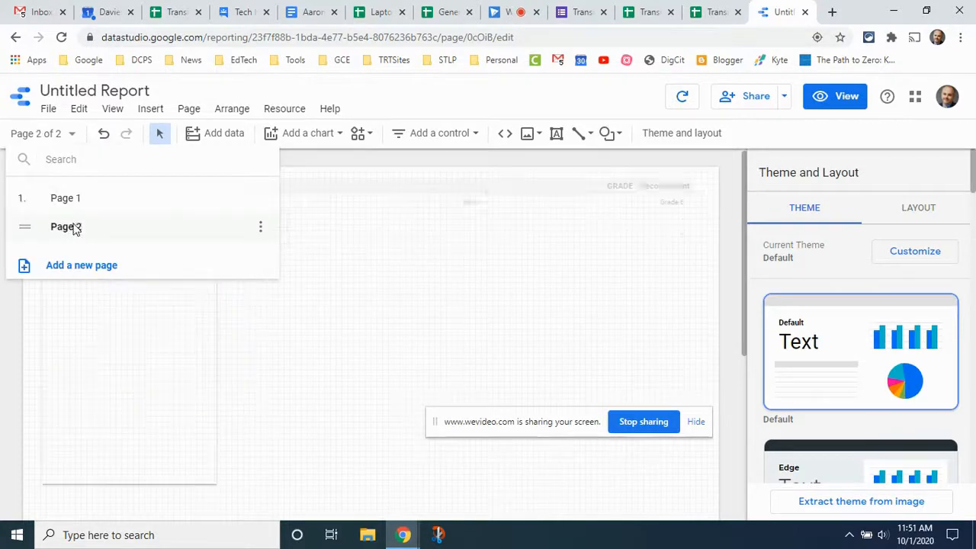
pyautogui.click(229, 329)
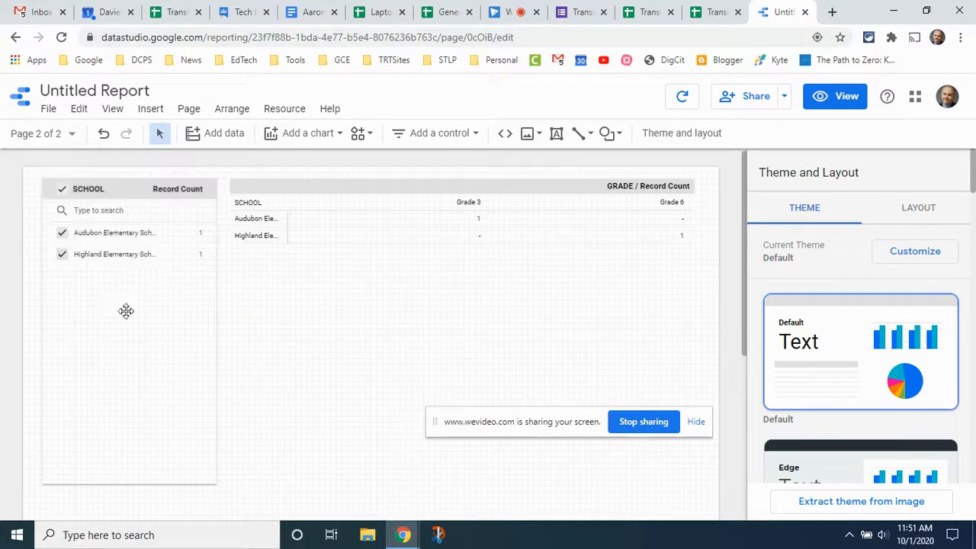
pyautogui.click(71, 134)
pyautogui.click(65, 198)
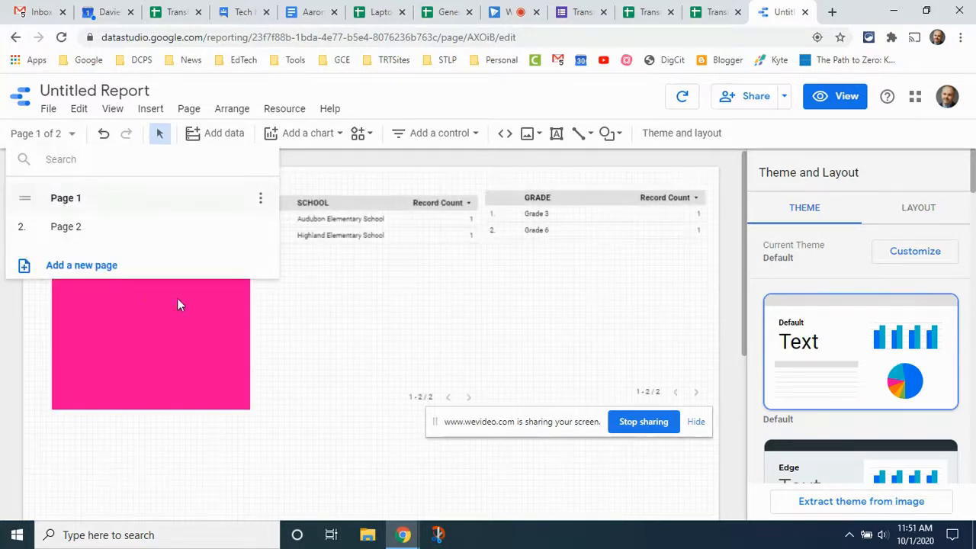
pyautogui.click(267, 346)
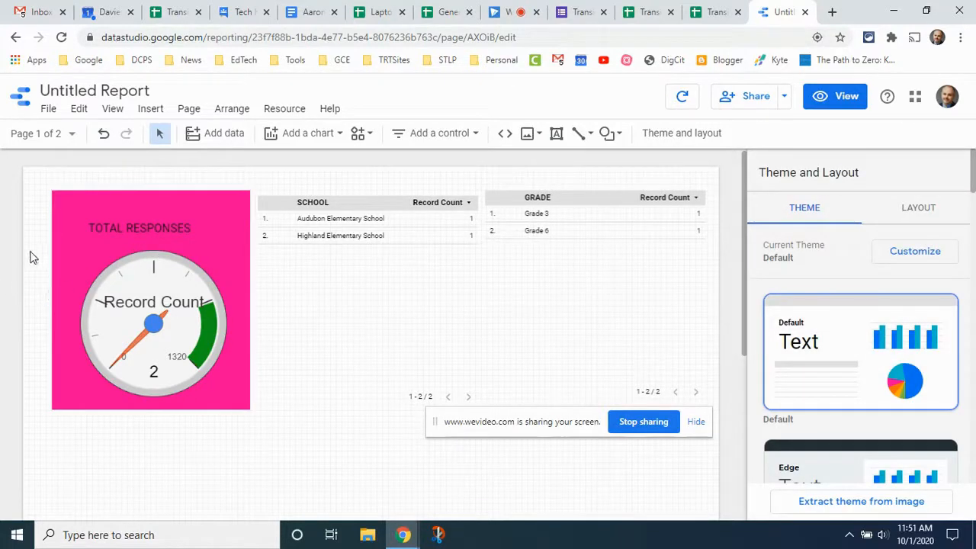
pyautogui.scroll(-2, 36, 250)
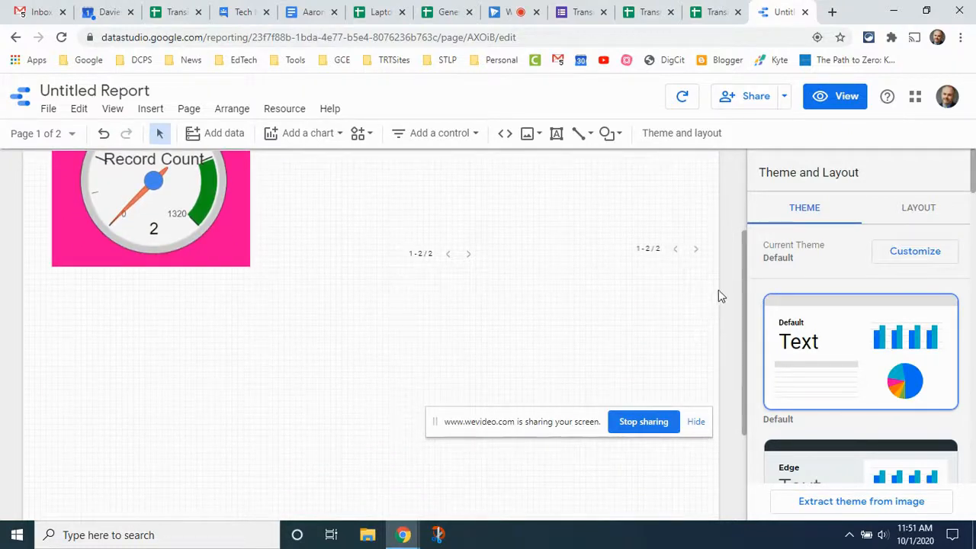
pyautogui.scroll(2, 638, 307)
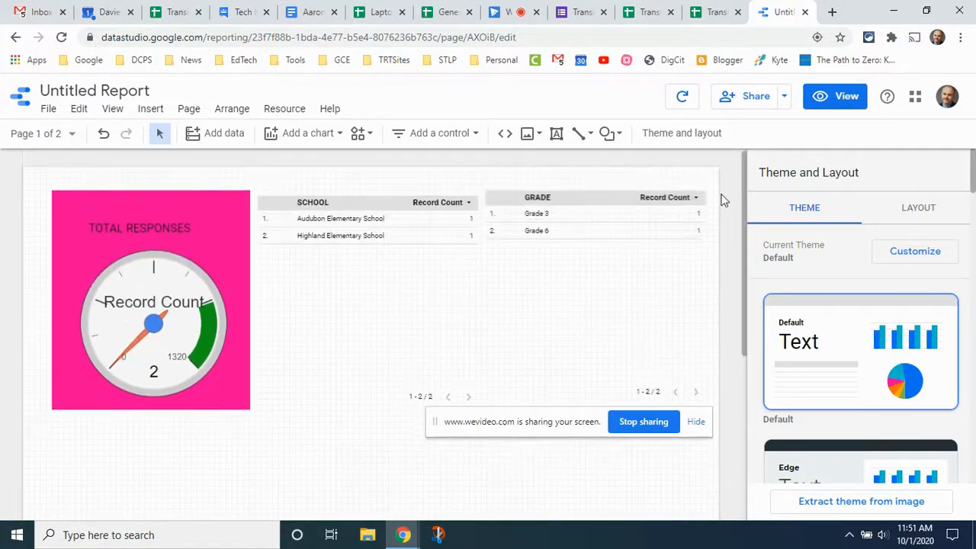
pyautogui.moveTo(720, 163); pyautogui.dragTo(37, 425)
pyautogui.rightClick(243, 276)
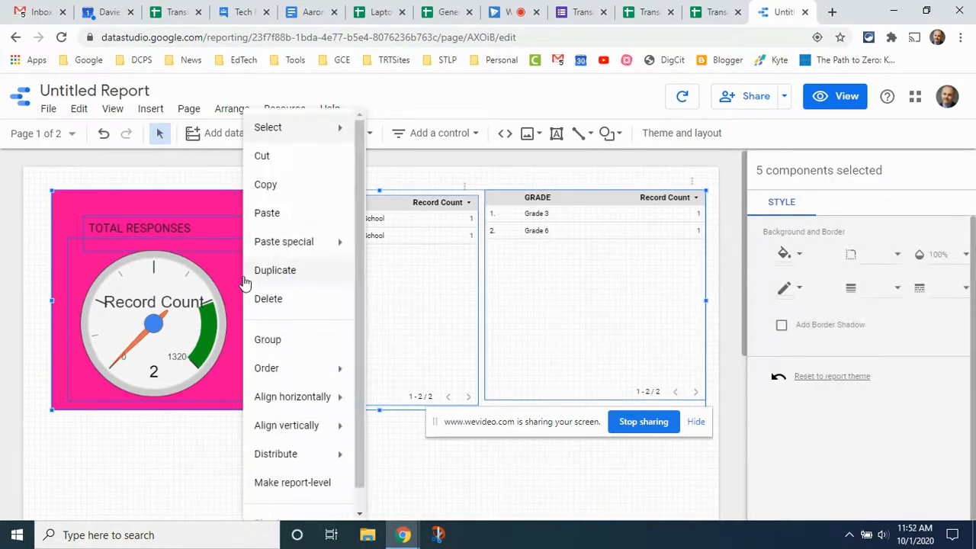
pyautogui.click(735, 281)
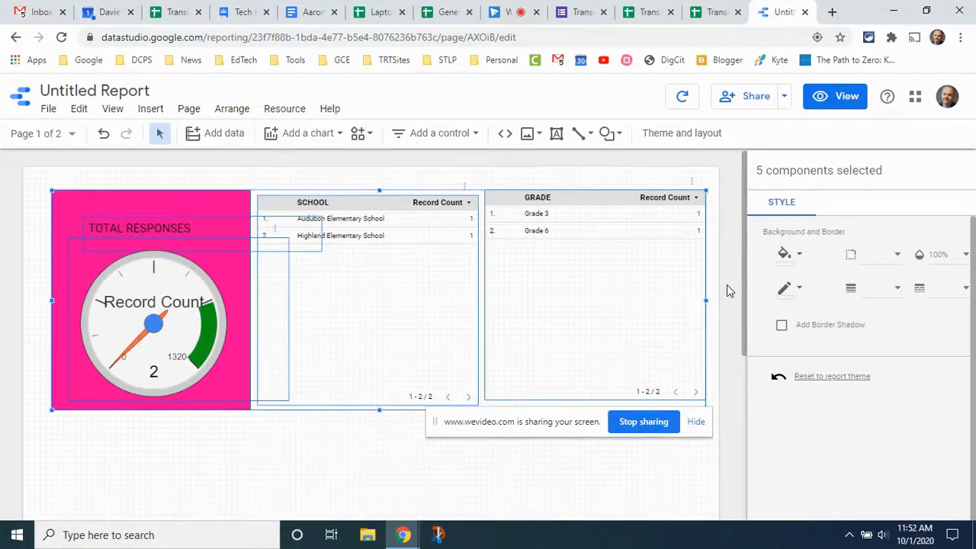
pyautogui.scroll(-1, 729, 289)
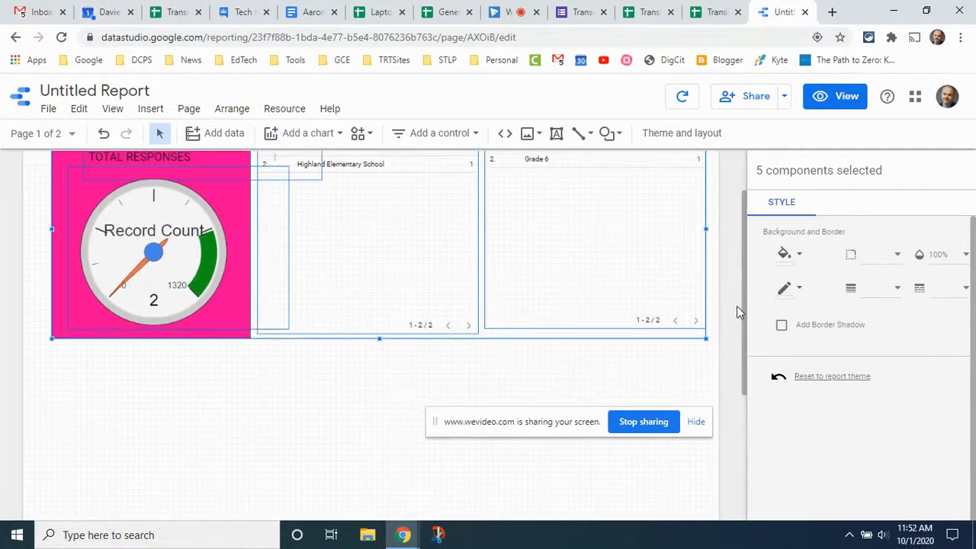
pyautogui.click(735, 183)
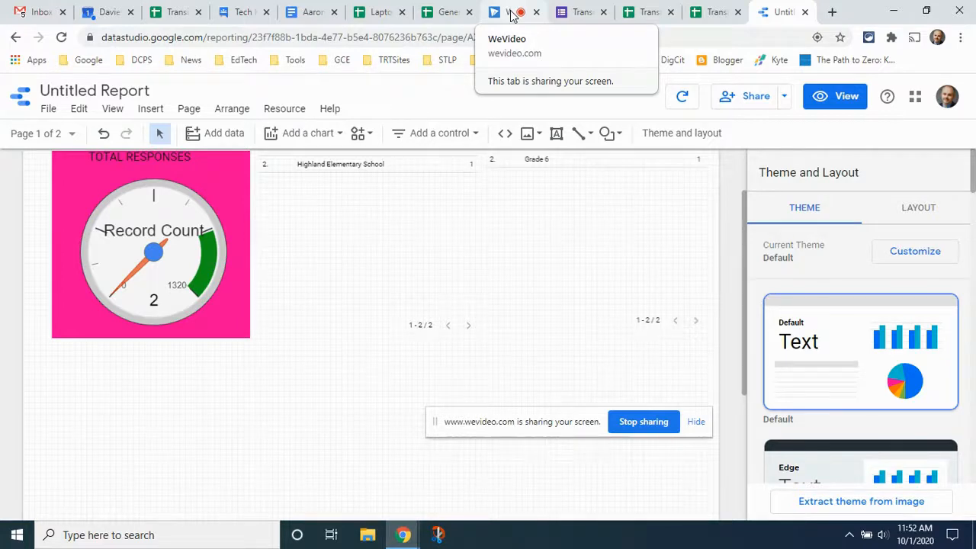
pyautogui.click(512, 15)
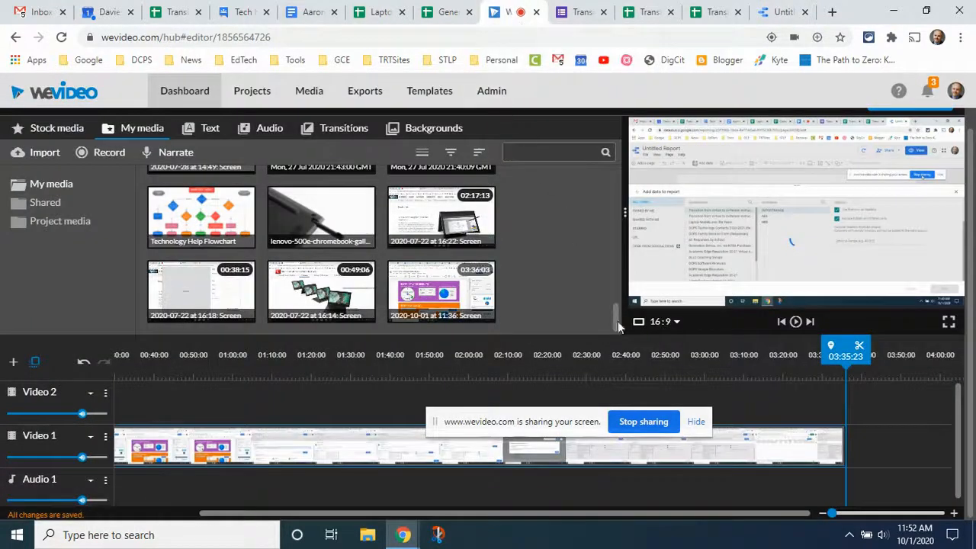